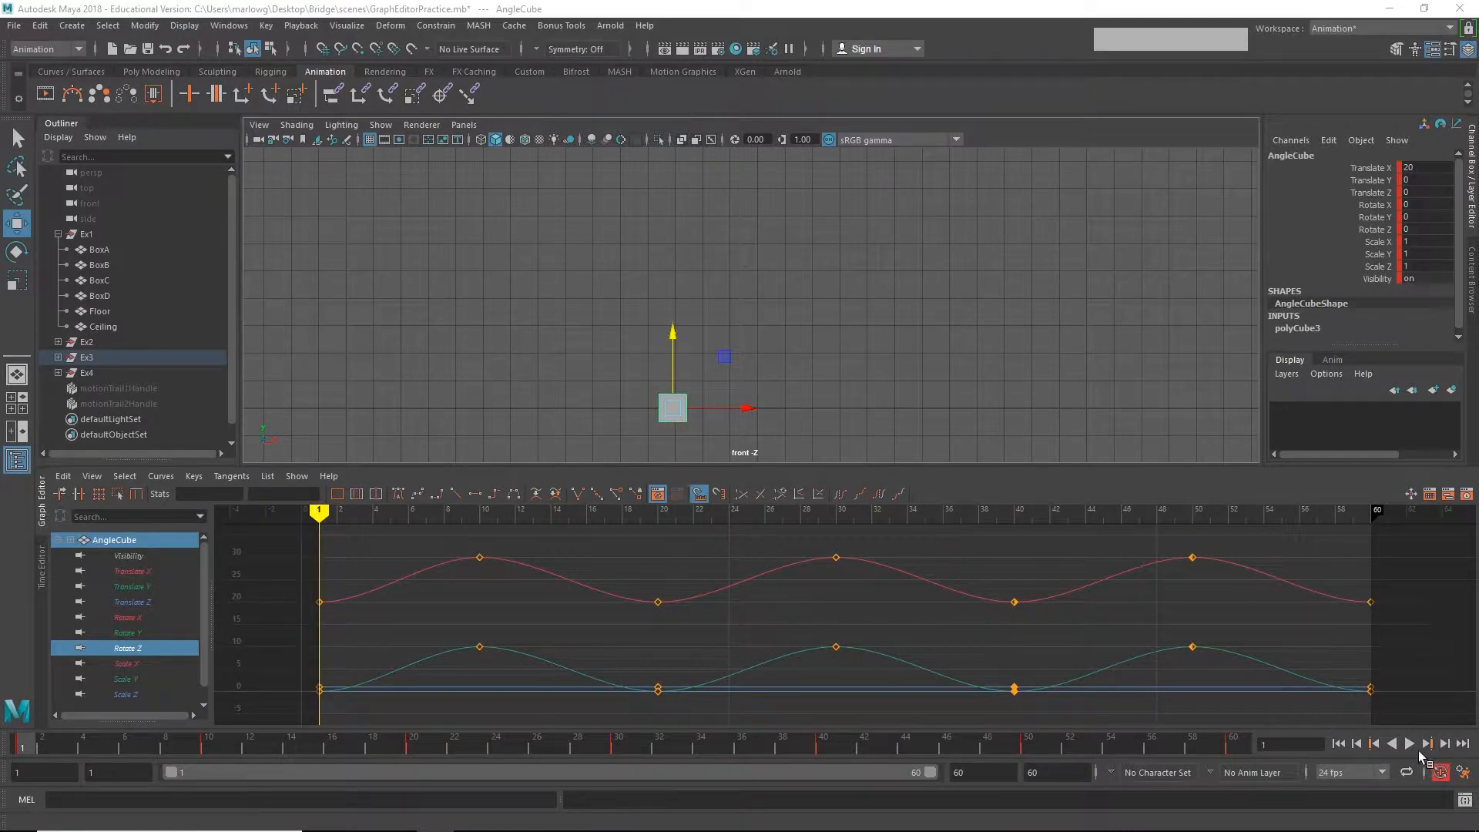
- Play back the AngleCube animation with its full diagonal path in view, stop it, and return the time to frame 1
{"action": "left_click", "coordinate": [1408, 744]}
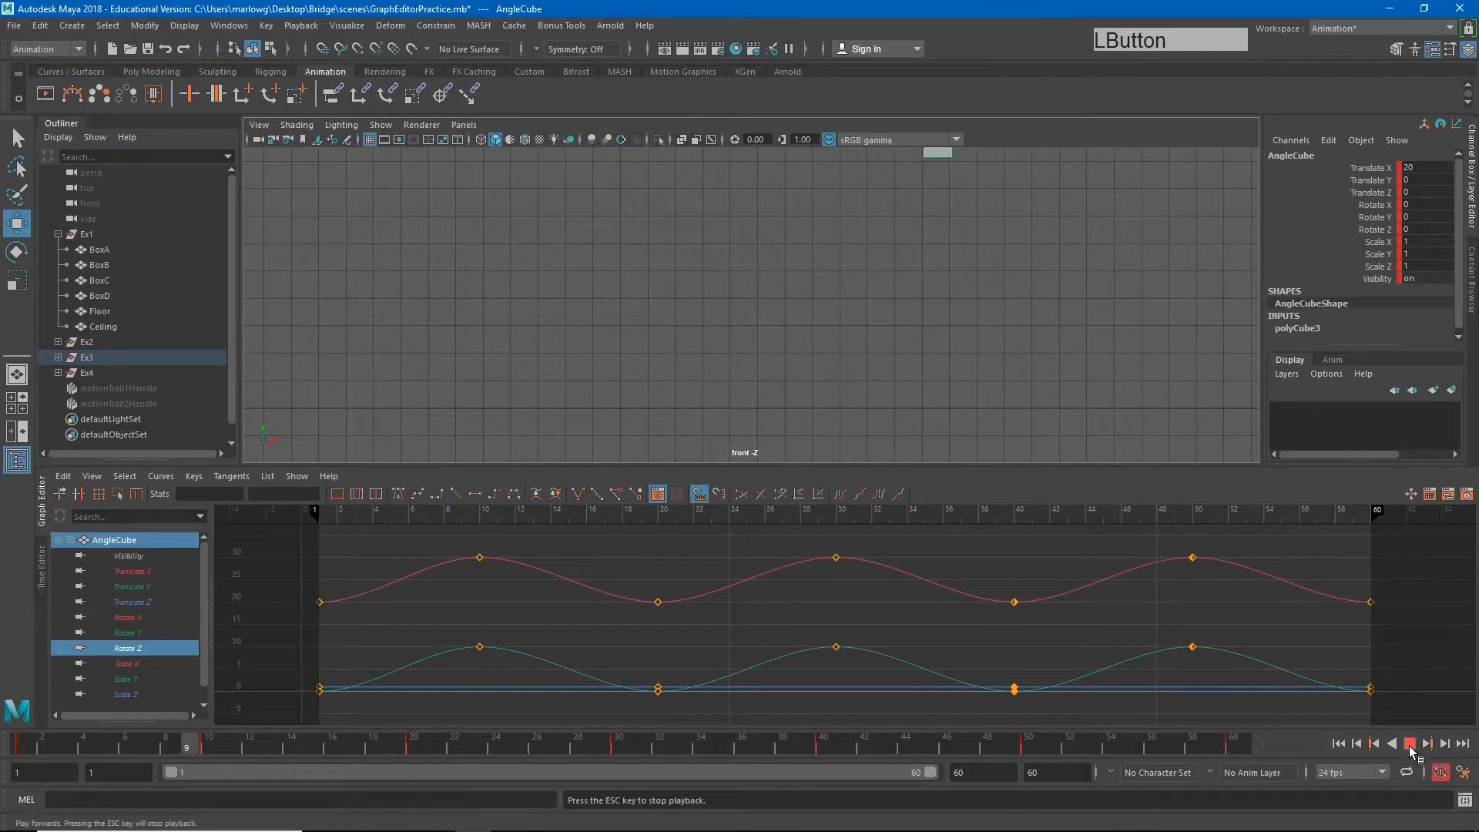
{"action": "right_click_drag", "start_coordinate": [1103, 298], "coordinate": [899, 298], "text": "alt"}
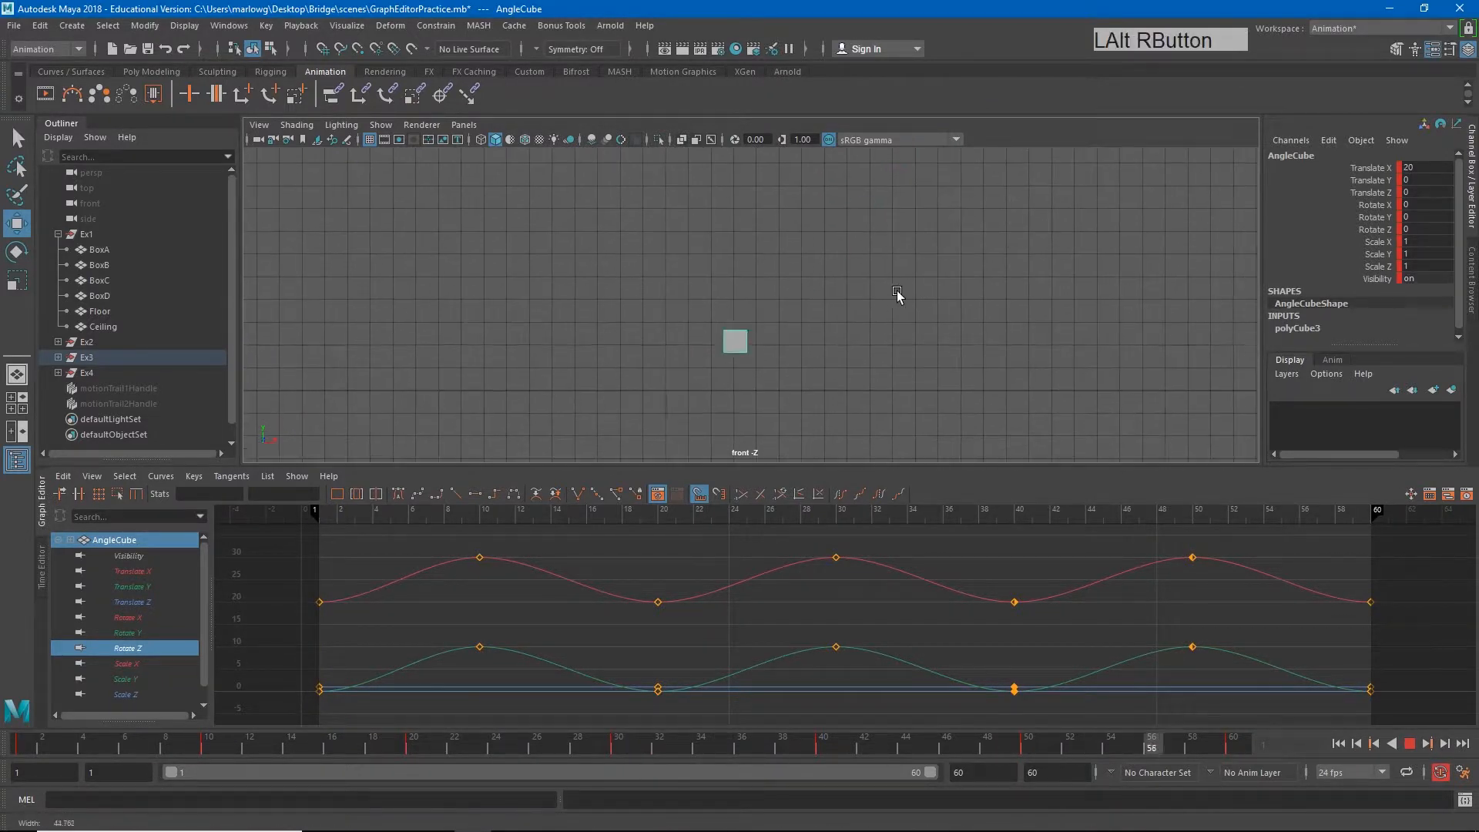
{"action": "middle_click_drag", "start_coordinate": [898, 297], "coordinate": [822, 337], "text": "alt"}
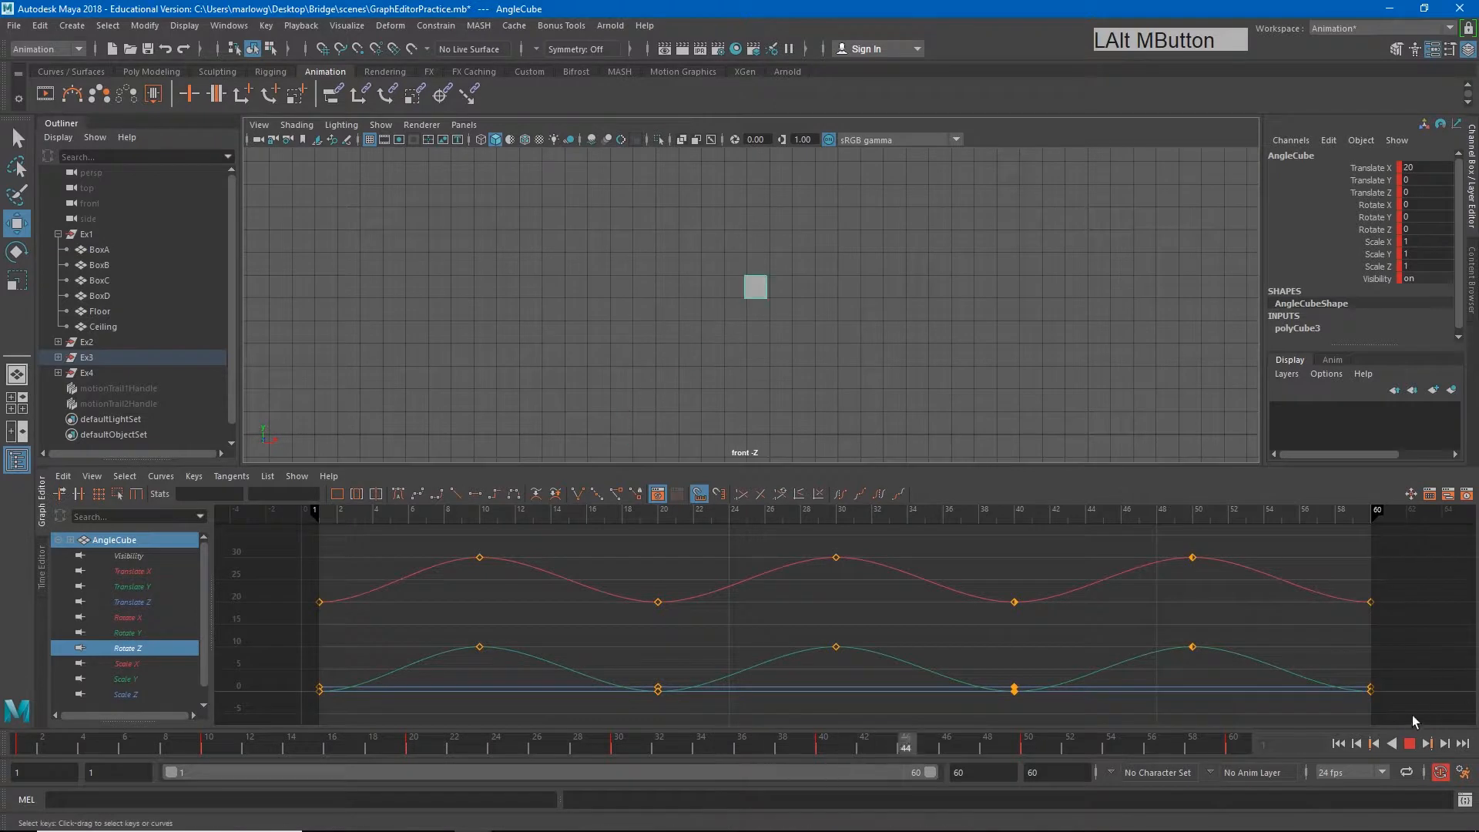
{"action": "left_click", "coordinate": [1409, 744]}
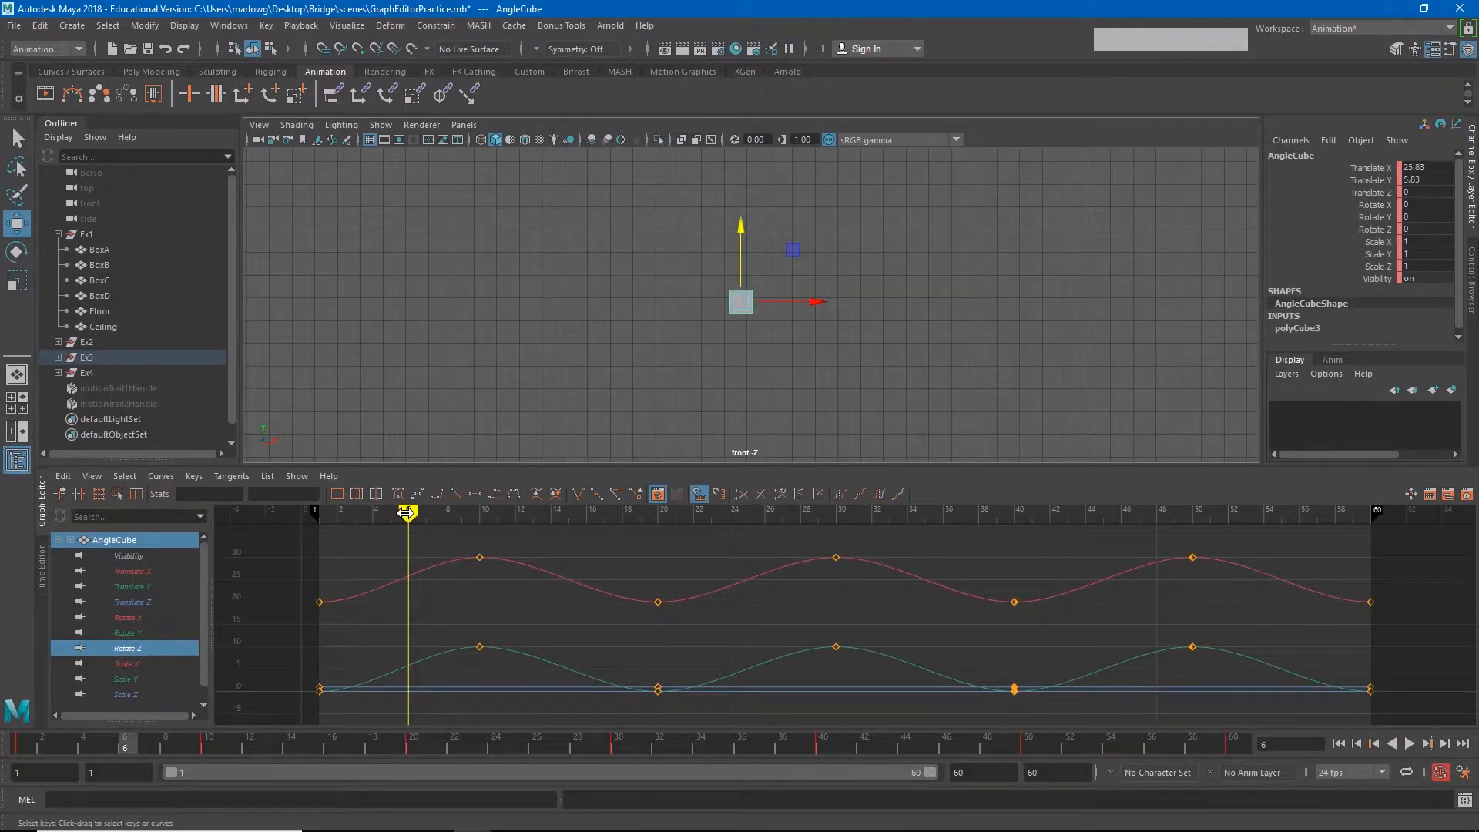
{"action": "left_click_drag", "start_coordinate": [405, 515], "coordinate": [315, 518]}
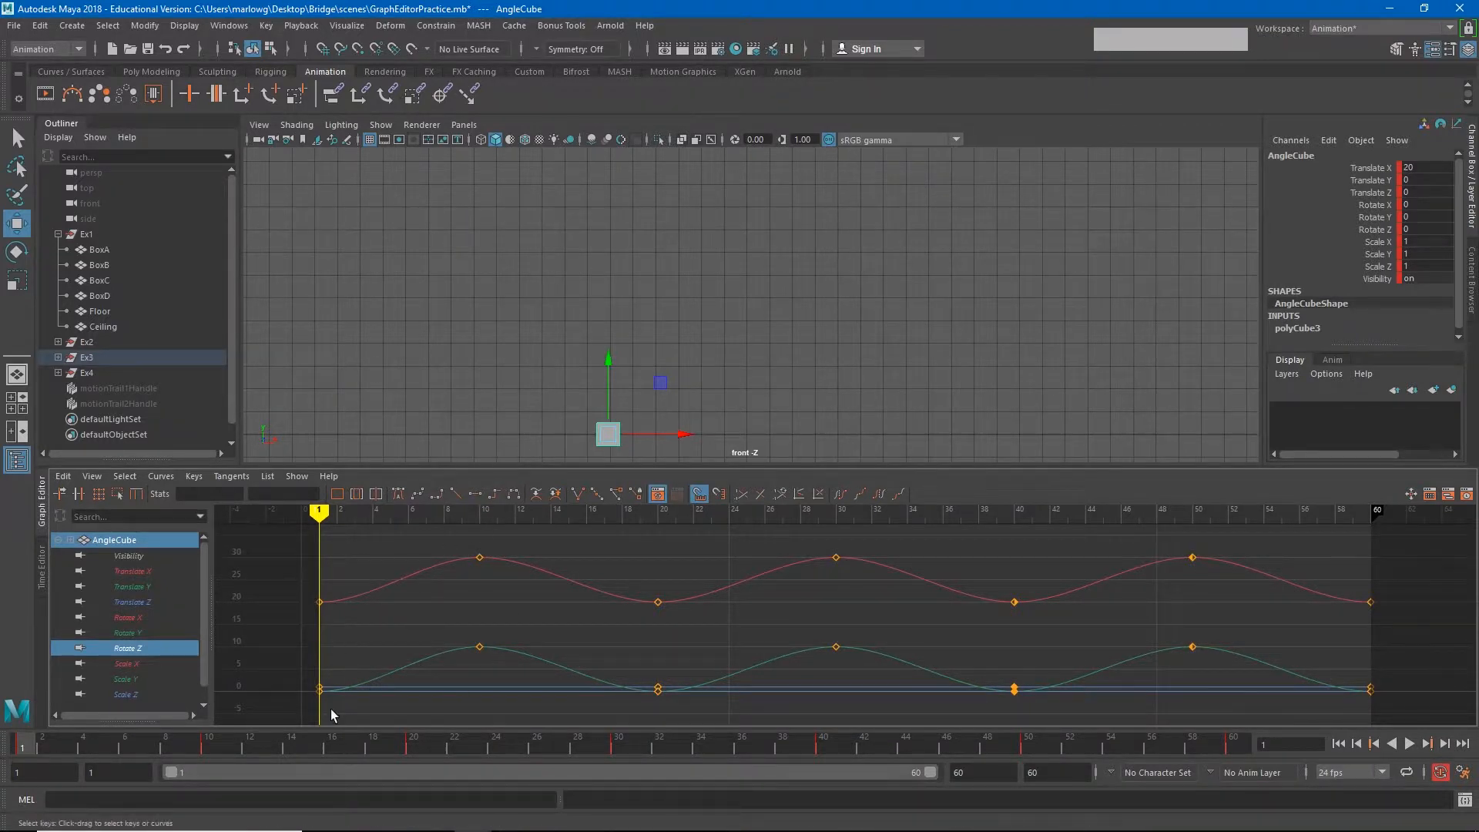
- Isolate the AngleCube's Translate X and Translate Y curves in the graph editor
{"action": "left_click", "coordinate": [151, 571]}
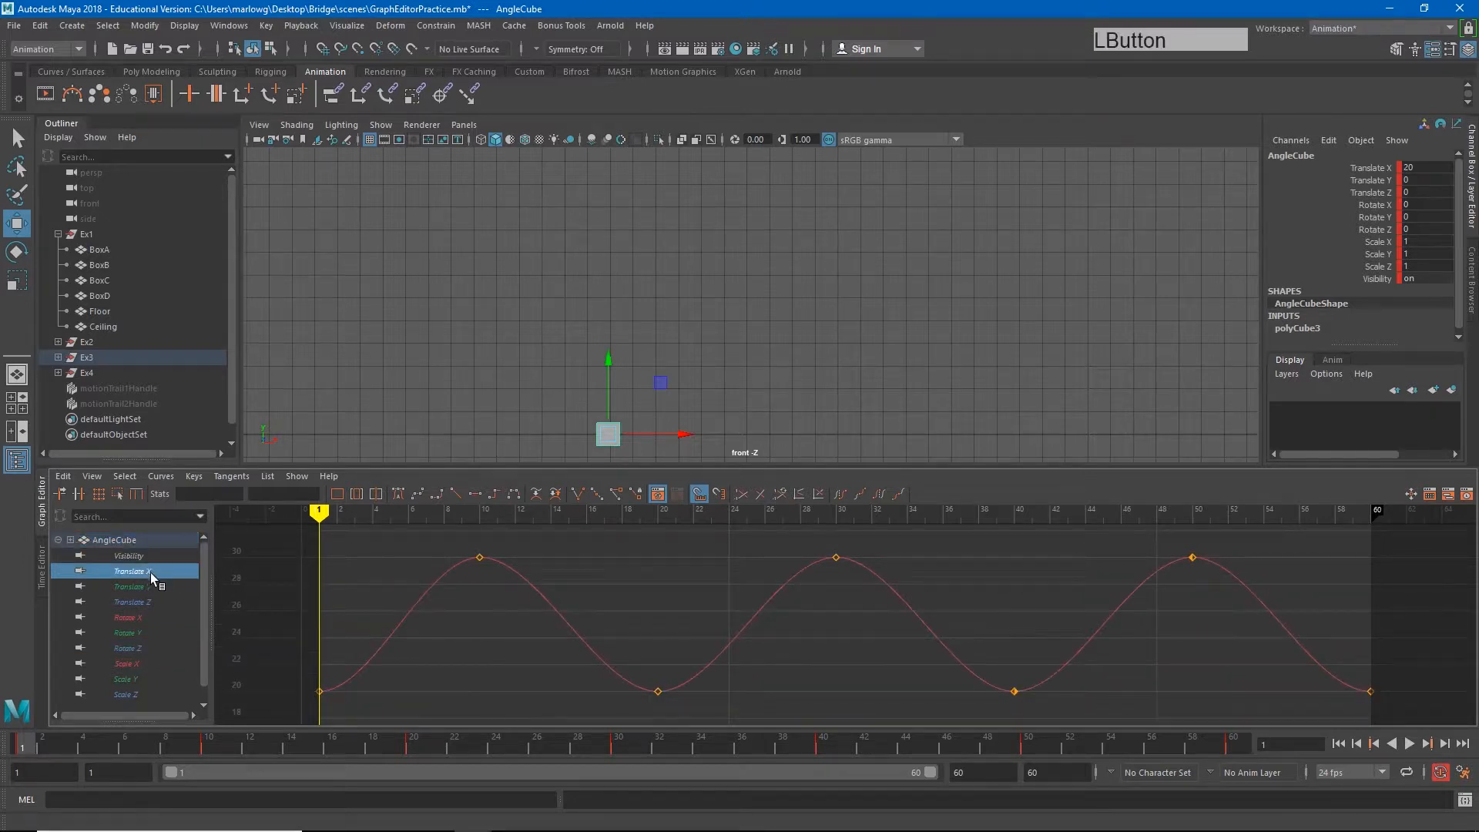
{"action": "left_click", "coordinate": [151, 585], "text": "ctrl"}
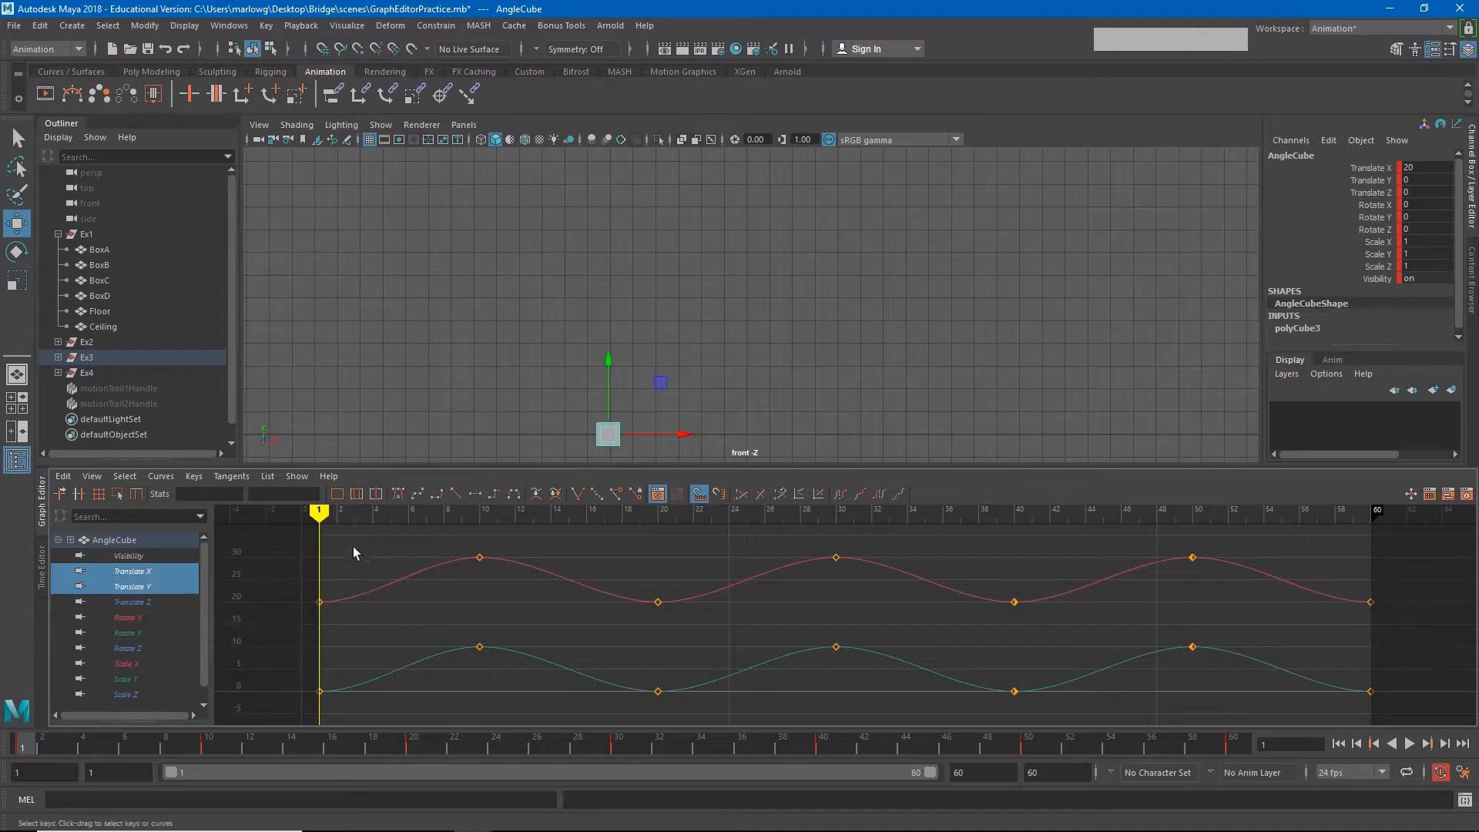
- Try raising the frame 1 key of Translate X and that of Translate Y separately, undoing each change
{"action": "left_click_drag", "start_coordinate": [279, 565], "coordinate": [335, 621]}
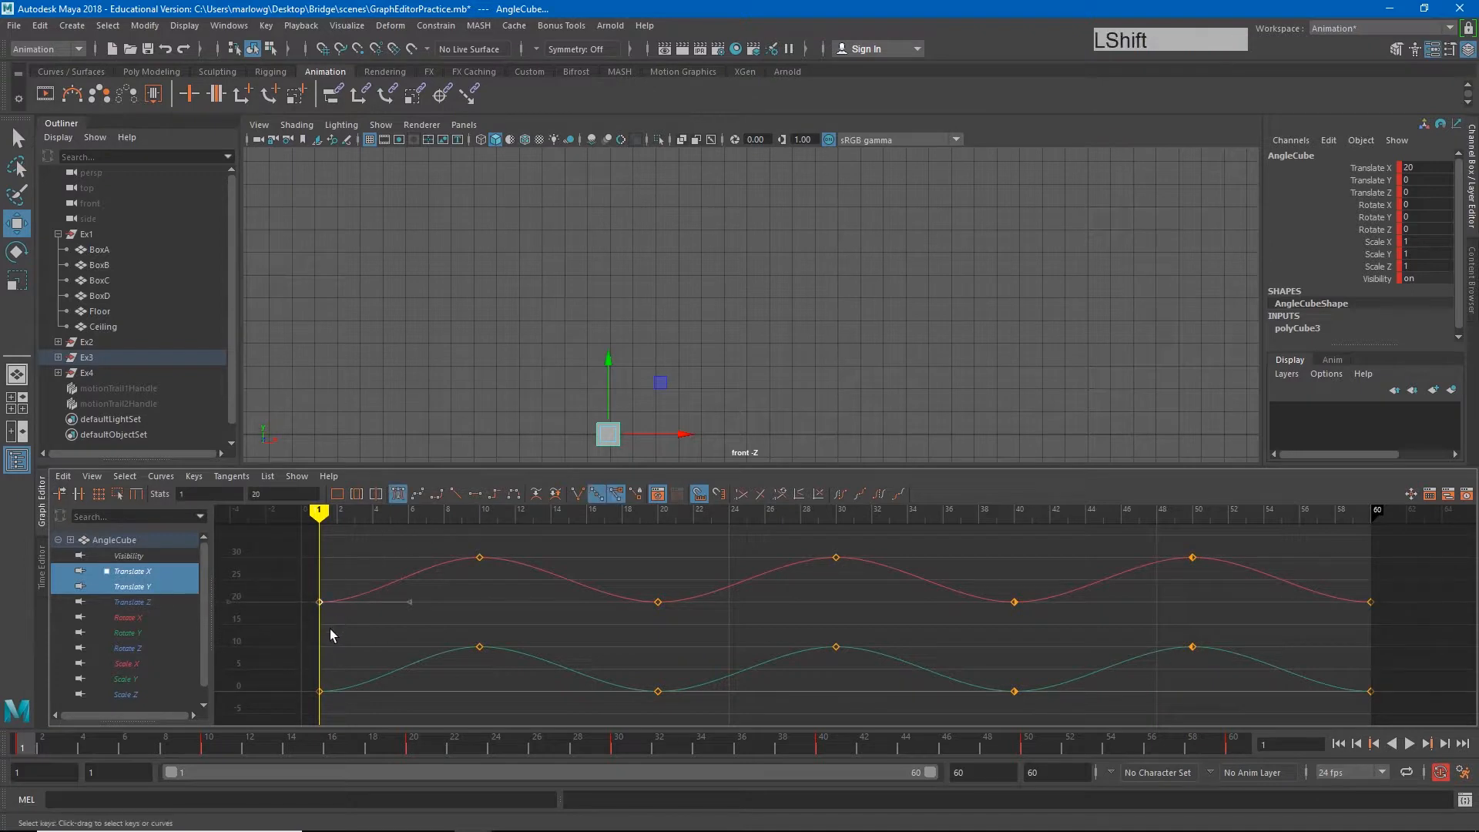
{"action": "middle_click_drag", "start_coordinate": [332, 634], "coordinate": [294, 576], "text": "shift"}
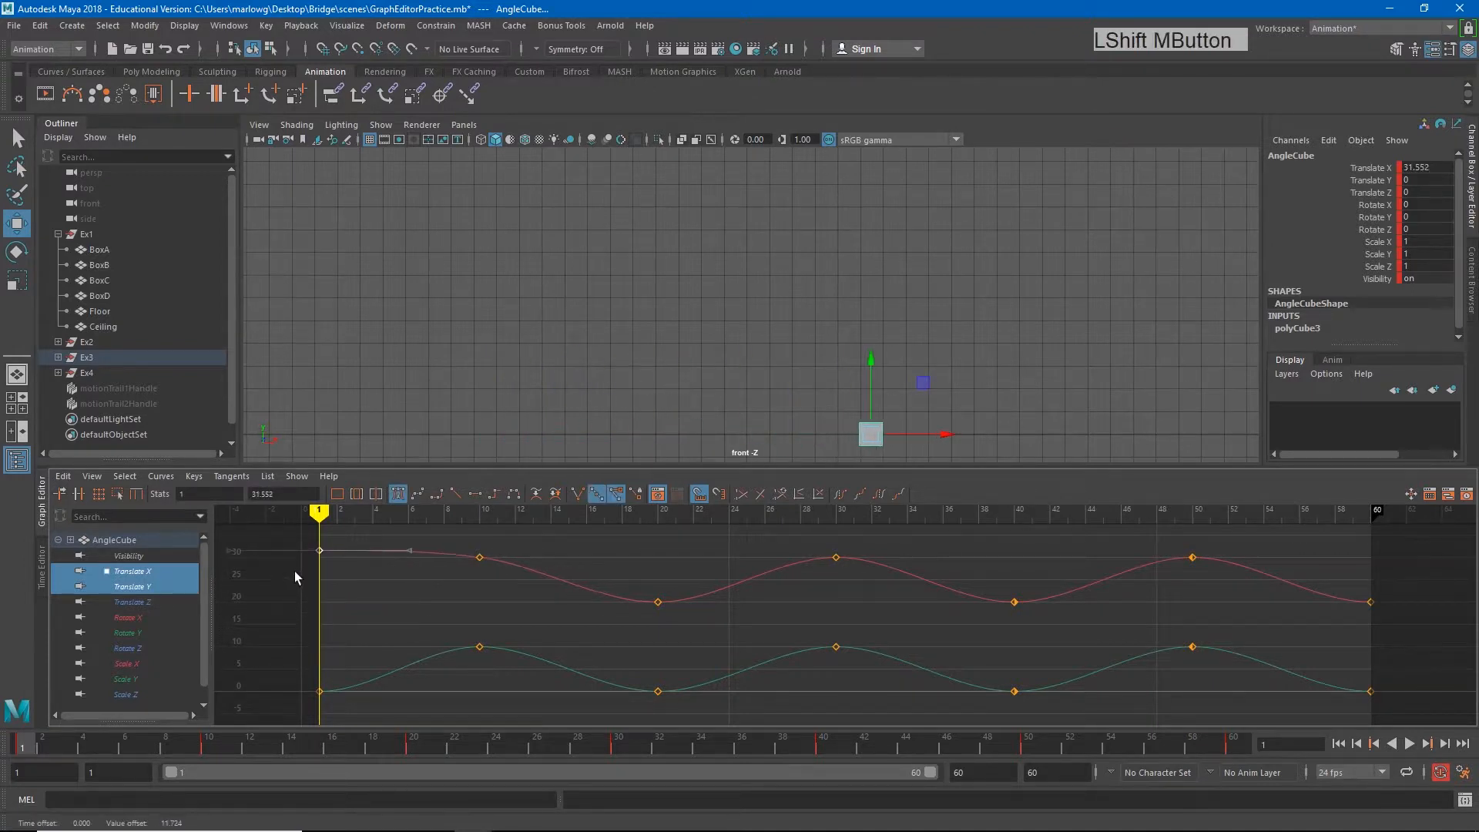
{"action": "key", "text": "ctrl+z"}
{"action": "left_click_drag", "start_coordinate": [297, 654], "coordinate": [359, 696]}
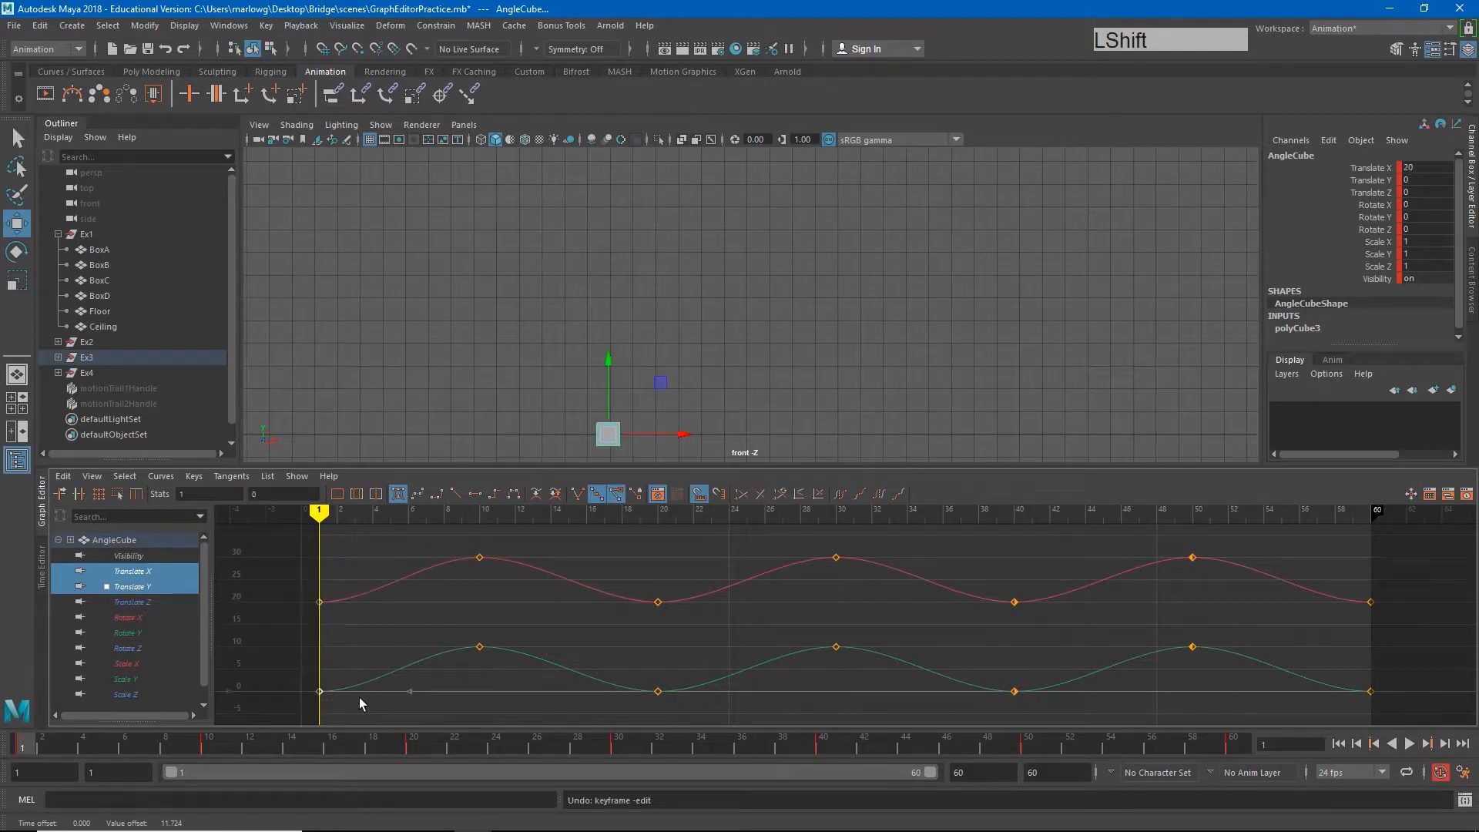
{"action": "middle_click_drag", "start_coordinate": [359, 697], "coordinate": [339, 667], "text": "shift"}
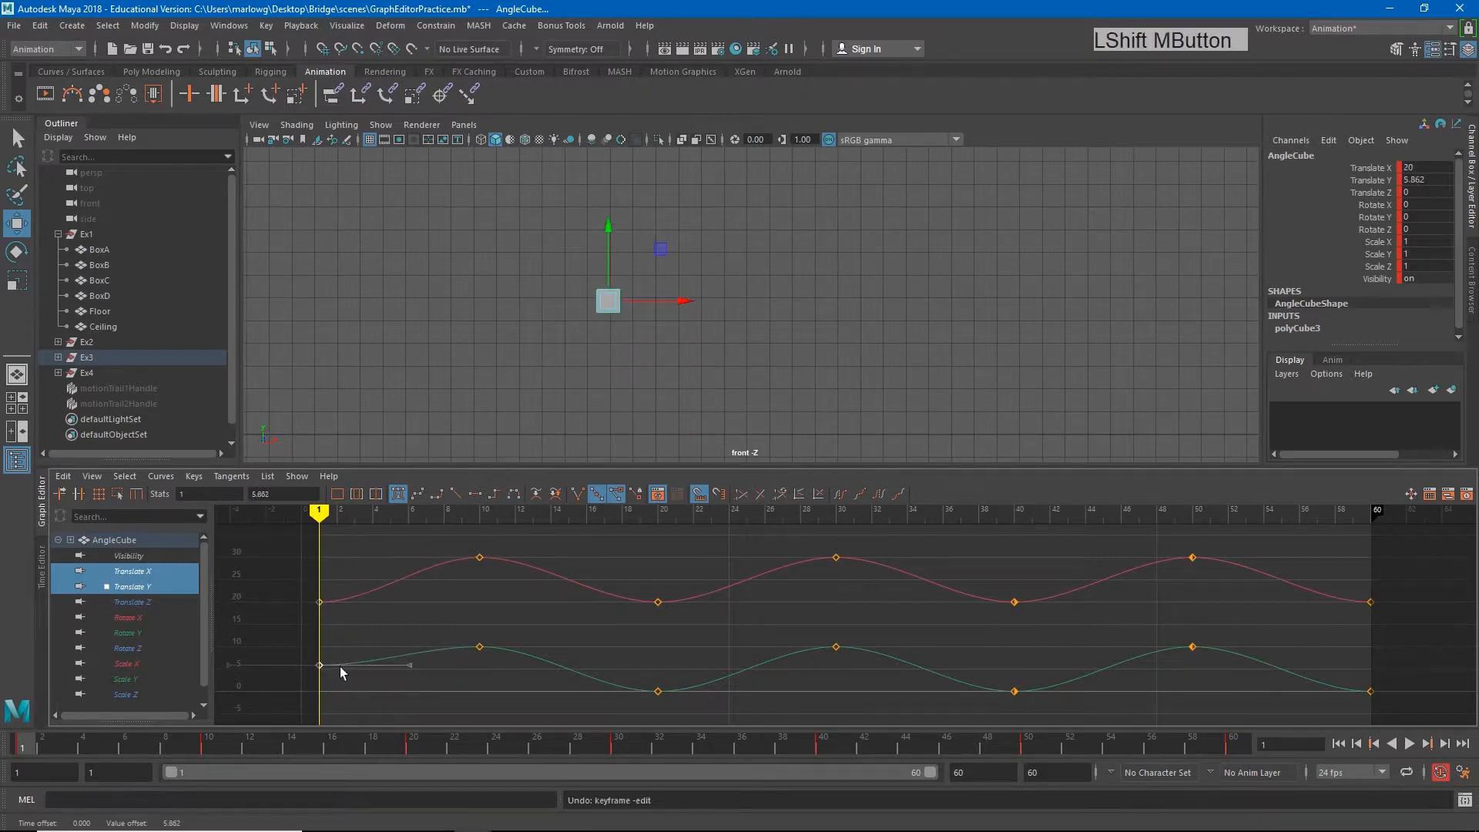
{"action": "key", "text": "ctrl+z"}
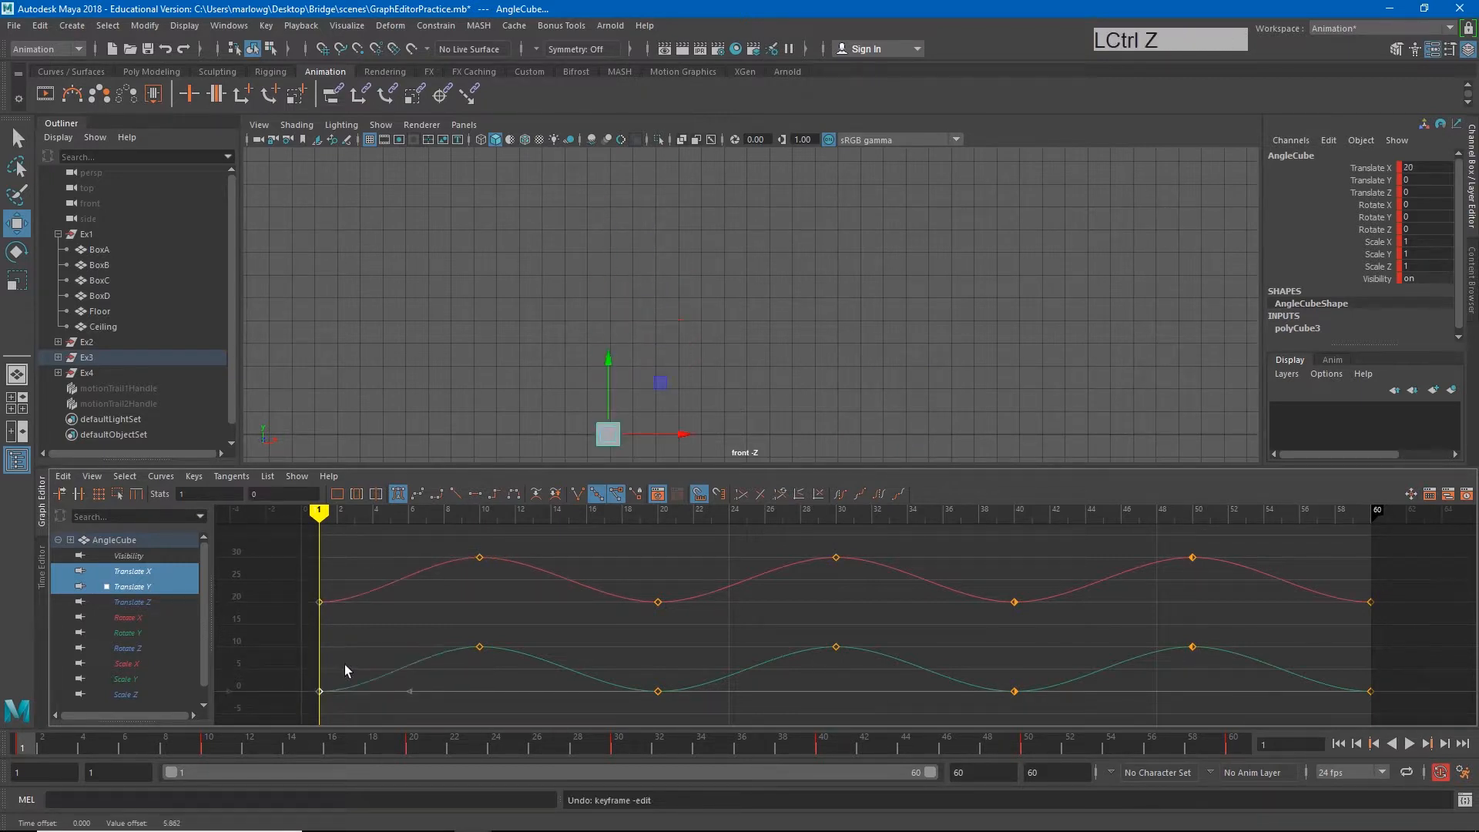
- Move the time to frame 10 and create an editable motion trail for the AngleCube
{"action": "left_click", "coordinate": [321, 515]}
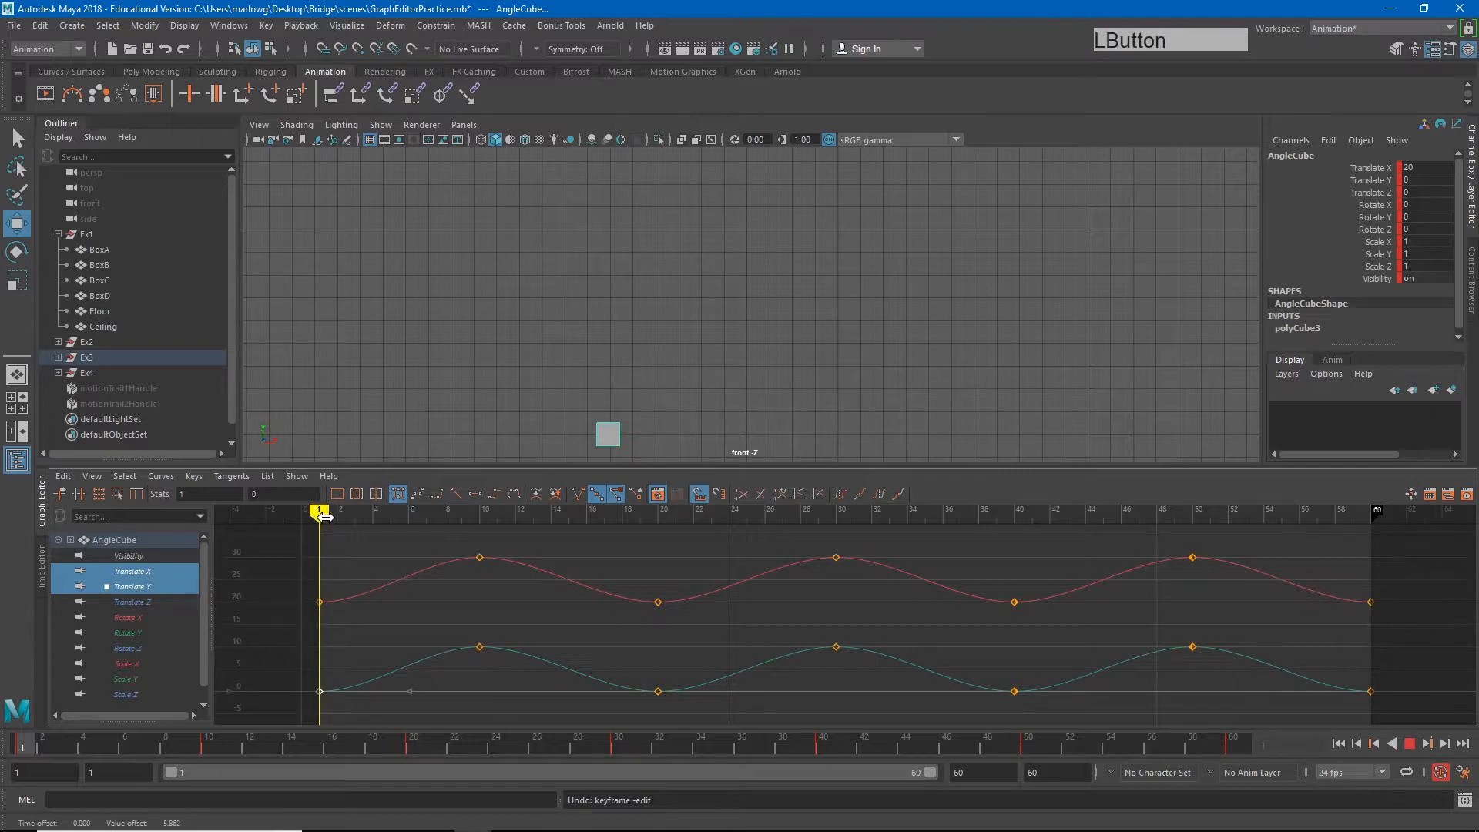
{"action": "left_click_drag", "start_coordinate": [324, 516], "coordinate": [479, 531]}
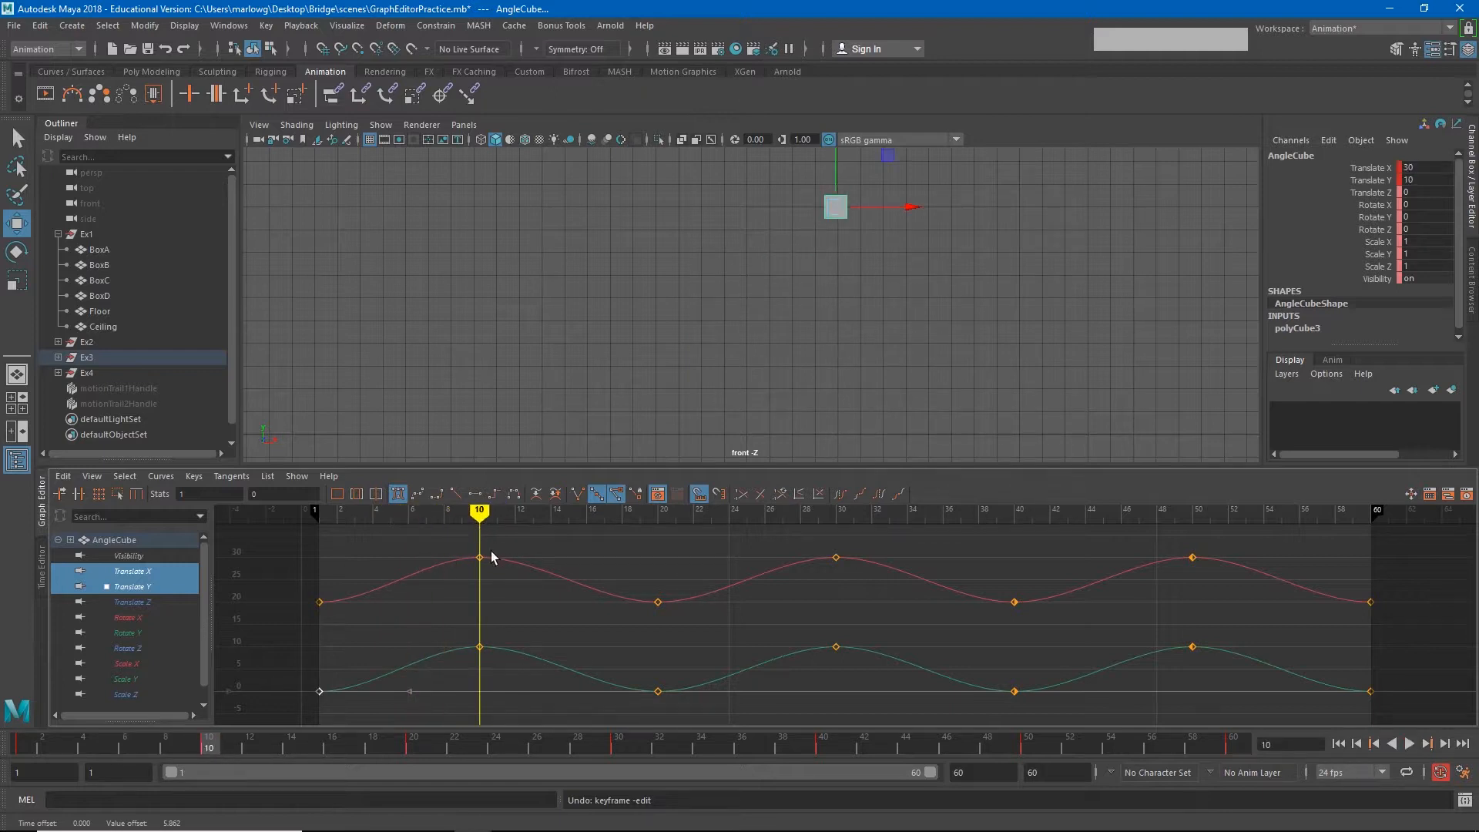
{"action": "left_click", "coordinate": [348, 25]}
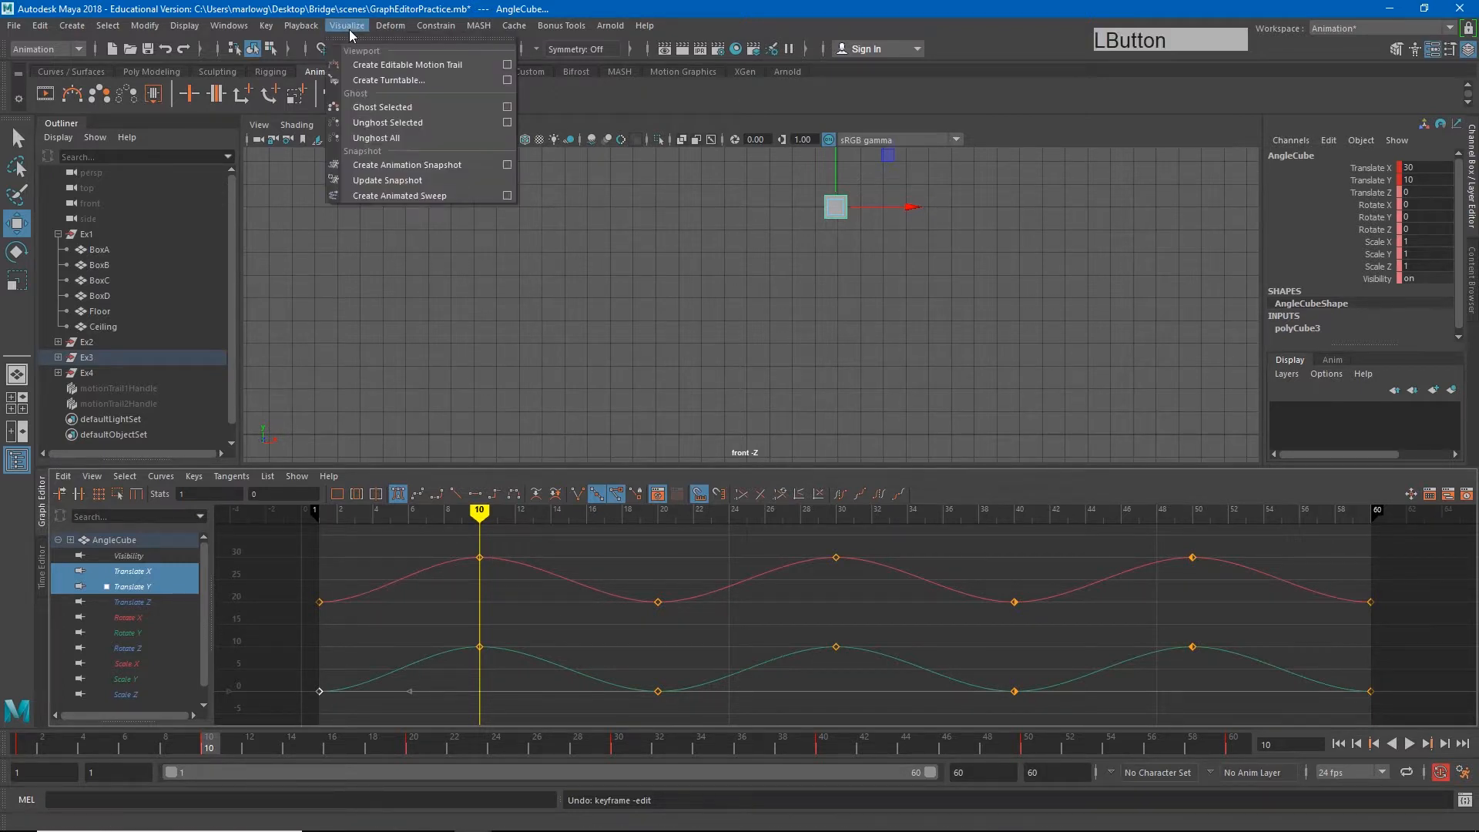
{"action": "left_click", "coordinate": [386, 65]}
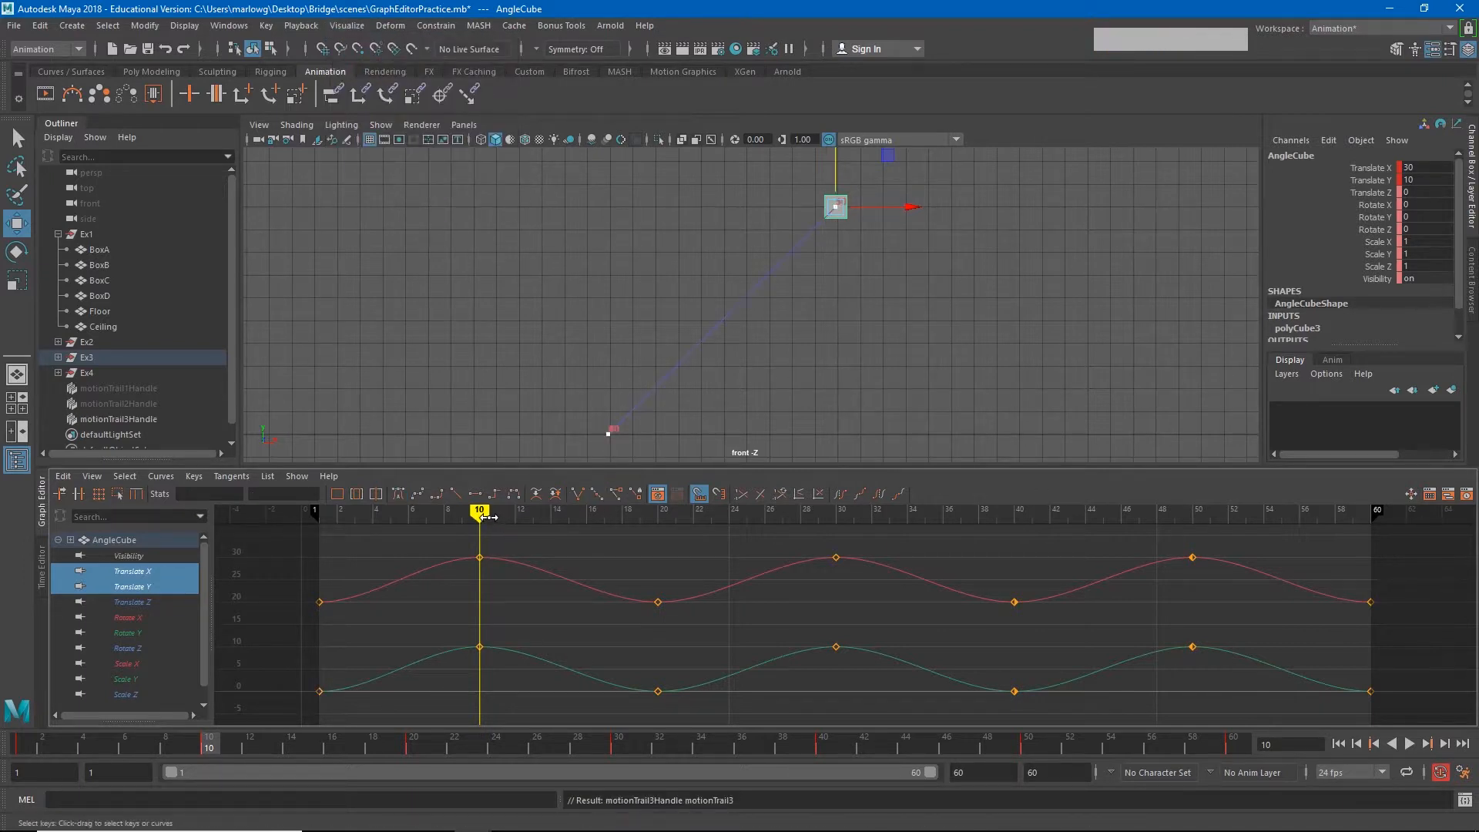
{"action": "mouse_move", "coordinate": [488, 516]}
{"action": "left_mouse_down"}
{"action": "mouse_move", "coordinate": [354, 520]}
{"action": "mouse_move", "coordinate": [479, 510]}
{"action": "left_mouse_up"}
- Try raising the Translate X peak keys at frames 10, 30 and 50 together, and undo the change
{"action": "left_click_drag", "start_coordinate": [413, 529], "coordinate": [1246, 580]}
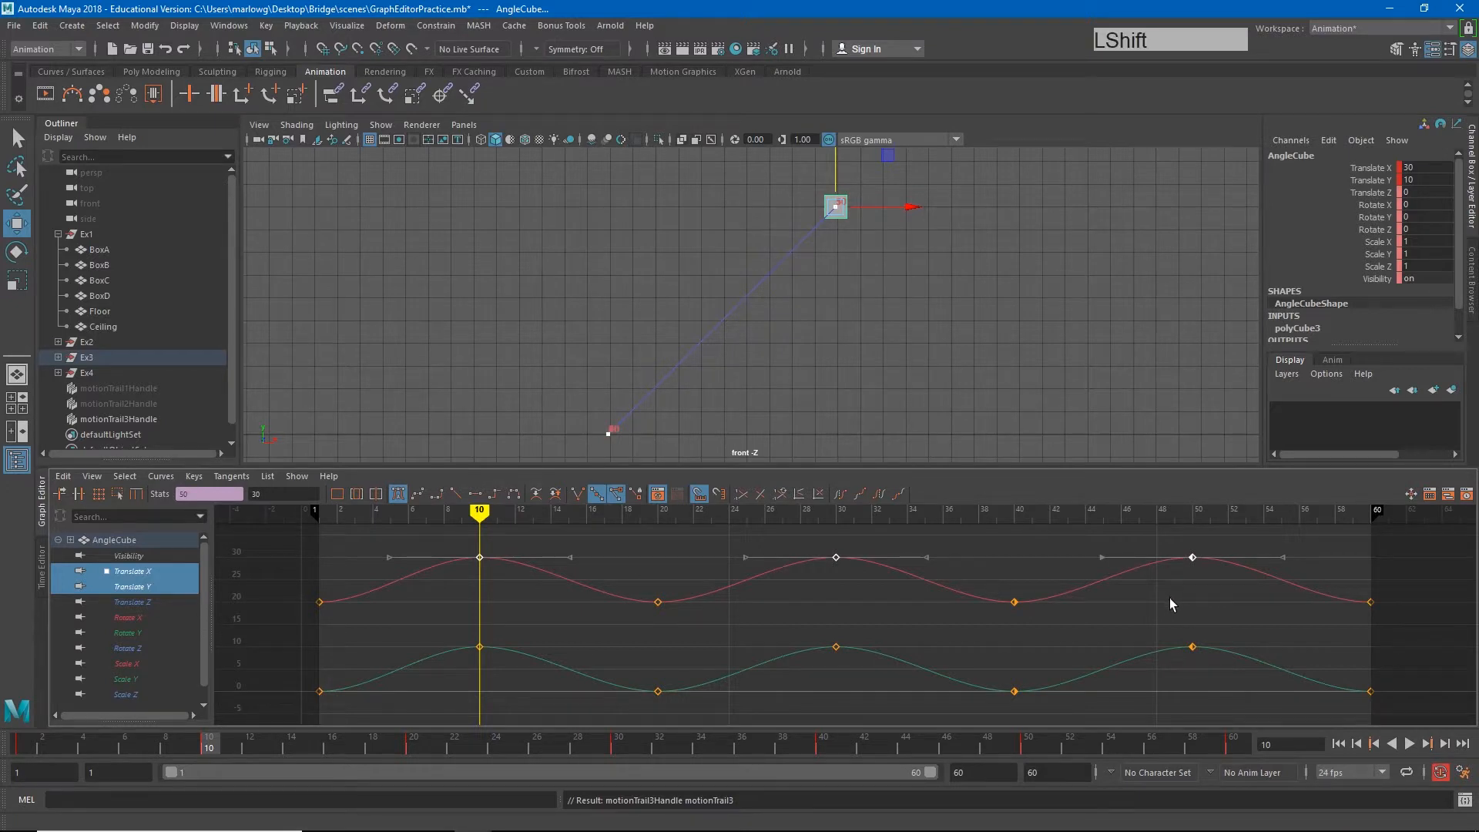
{"action": "mouse_move", "coordinate": [1169, 597]}
{"action": "middle_mouse_down", "text": "shift"}
{"action": "mouse_move", "coordinate": [1156, 574]}
{"action": "mouse_move", "coordinate": [1183, 587]}
{"action": "middle_mouse_up", "text": "shift"}
{"action": "key", "text": "ctrl+z"}
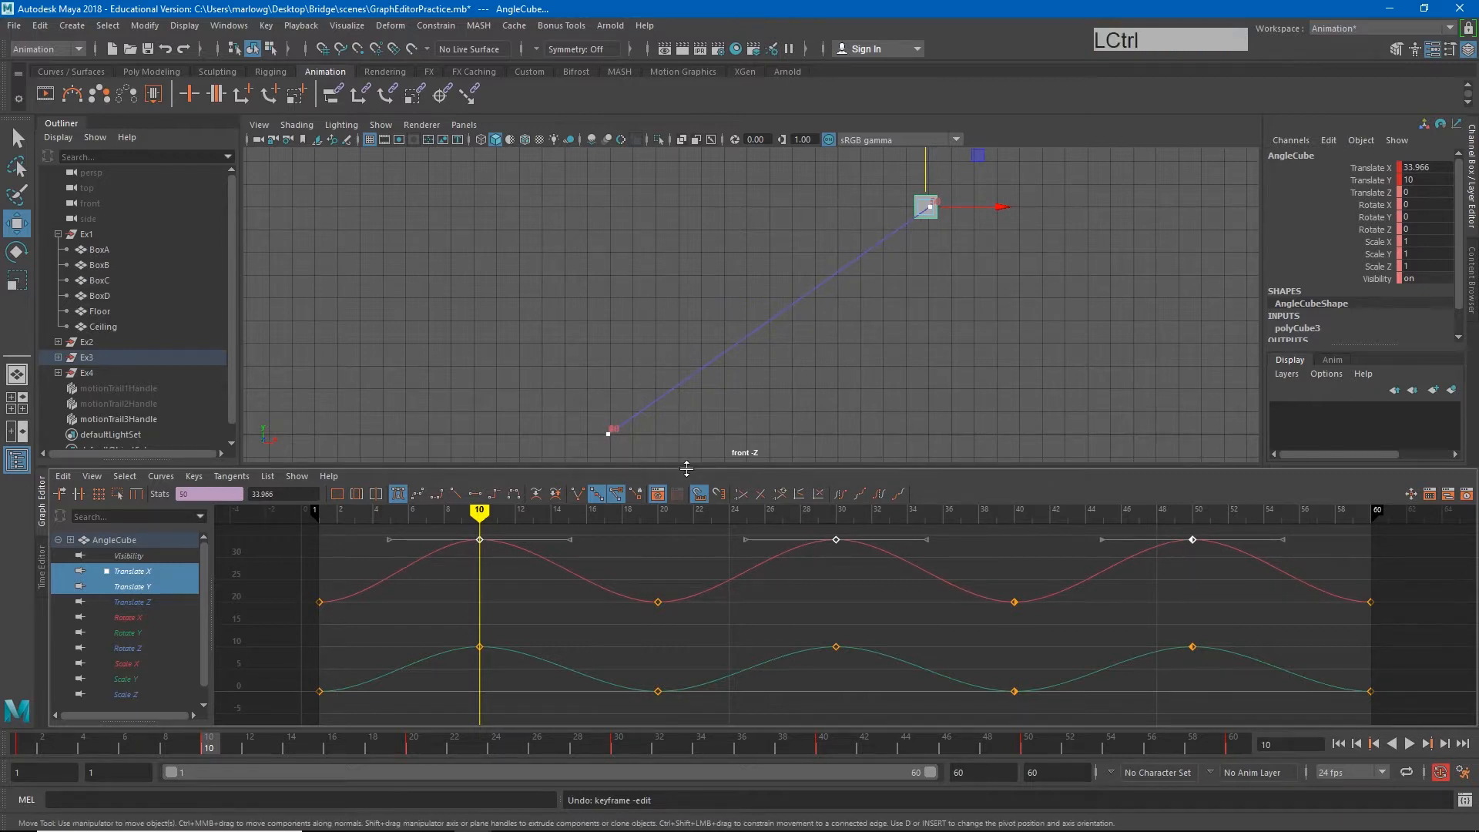
{"action": "key", "text": "ctrl+z"}
{"action": "key", "text": "ctrl+z"}
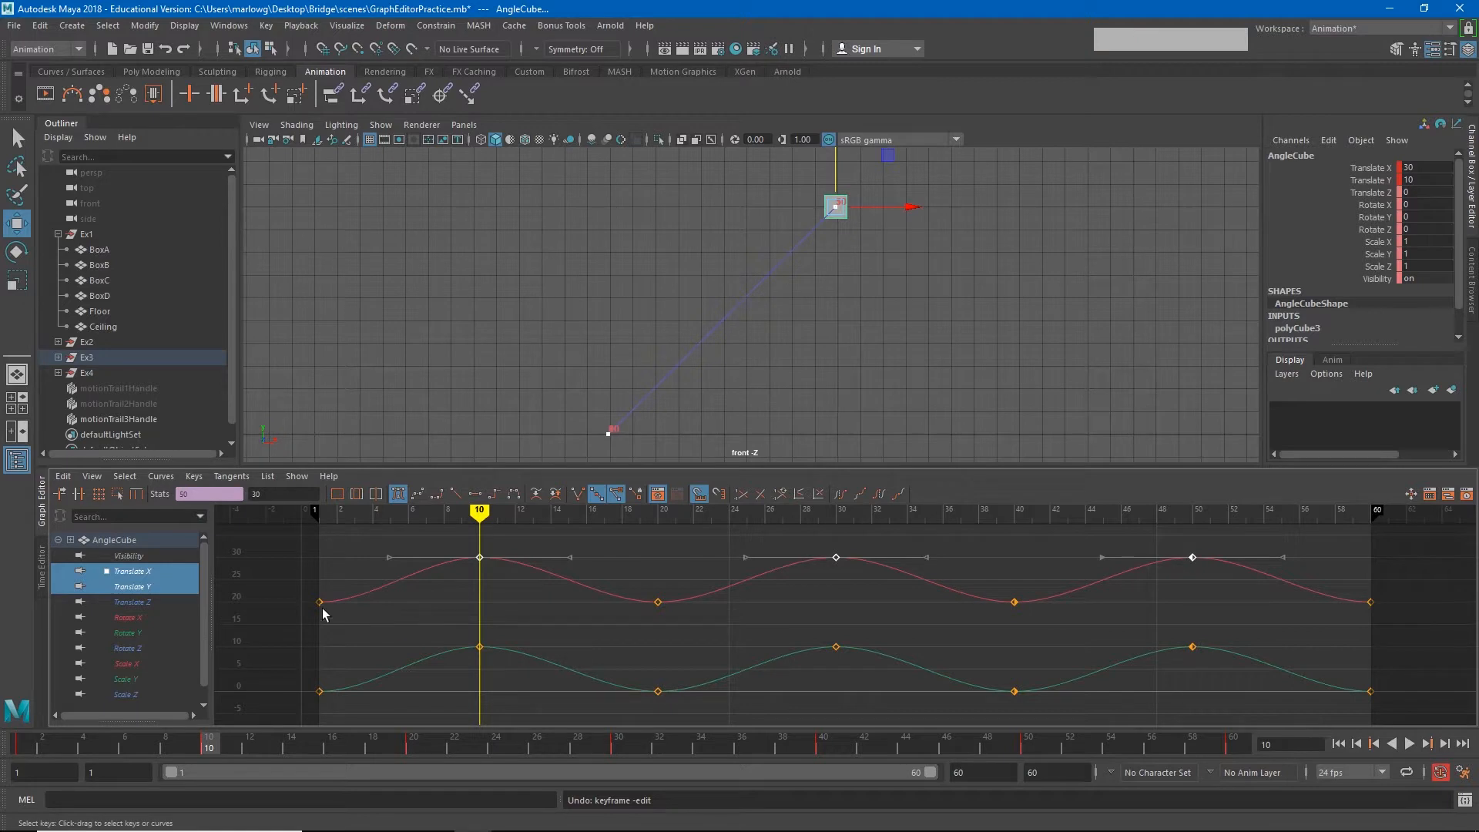
- Give the low Translate X keys at frames 1, 20, 40 and 60 linear tangents
{"action": "left_click_drag", "start_coordinate": [265, 590], "coordinate": [304, 599]}
{"action": "left_click_drag", "start_coordinate": [434, 618], "coordinate": [1411, 623]}
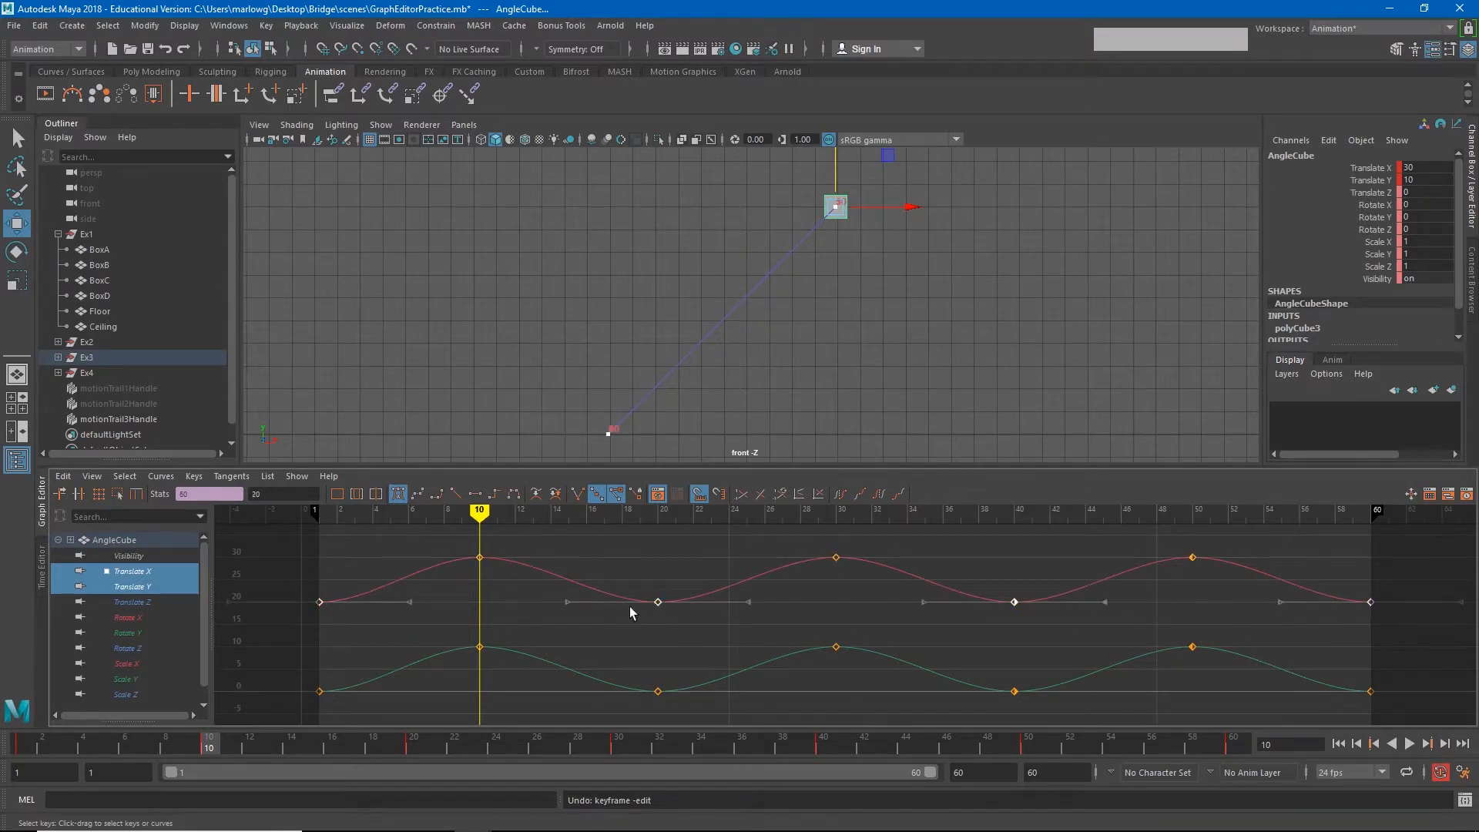
{"action": "left_click", "coordinate": [457, 493]}
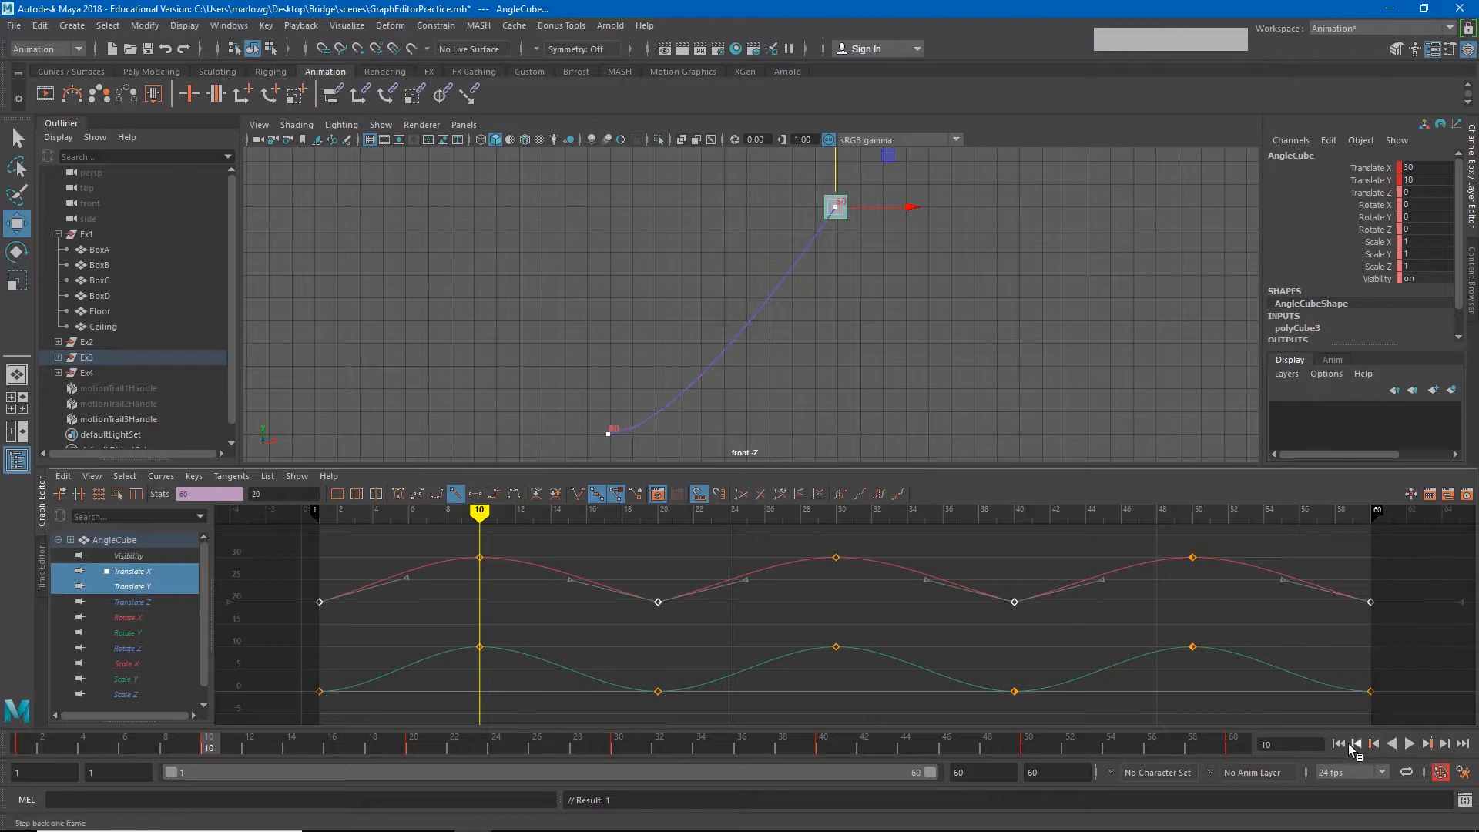
- Play back the animation to check the cube's movement with the linear tangents, and stop it
{"action": "left_click", "coordinate": [1393, 744]}
{"action": "left_click", "coordinate": [1408, 744]}
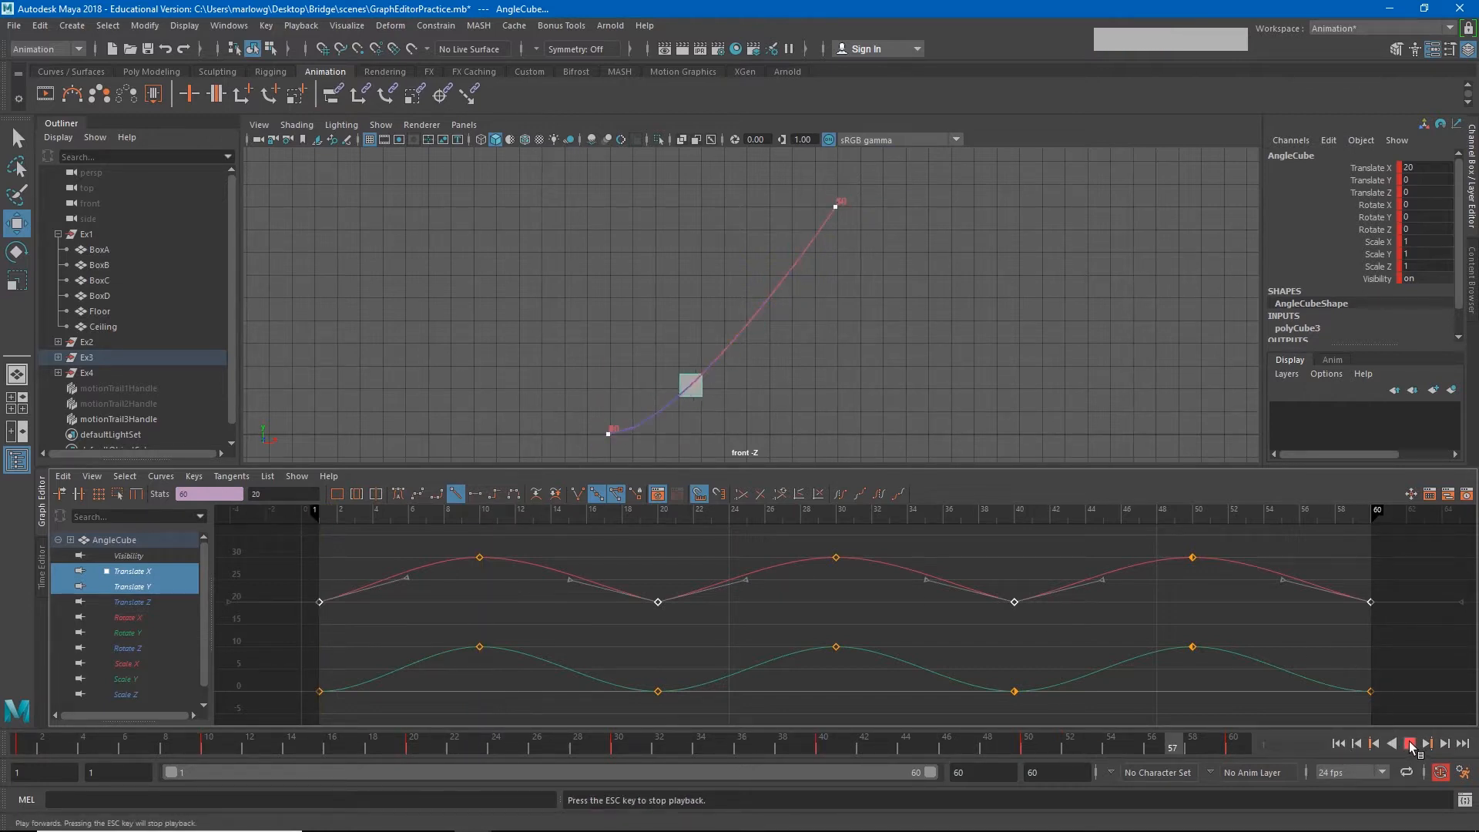
{"action": "left_click", "coordinate": [1409, 744]}
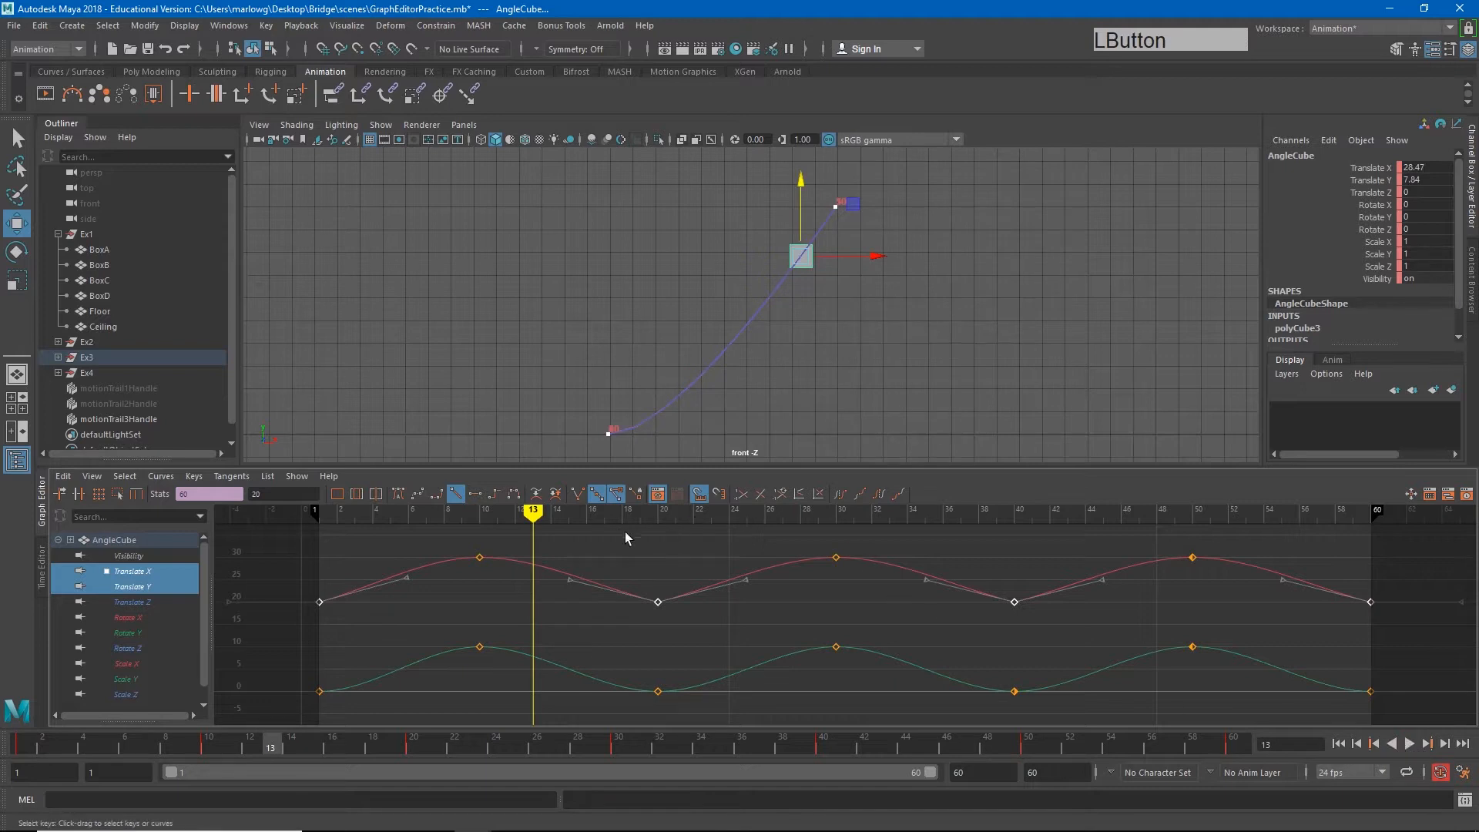
- Break the tangents of the selected Translate X keys and raise both handles of the frame 20 key into a steep V
{"action": "left_click", "coordinate": [576, 494]}
{"action": "left_click_drag", "start_coordinate": [736, 590], "coordinate": [759, 604]}
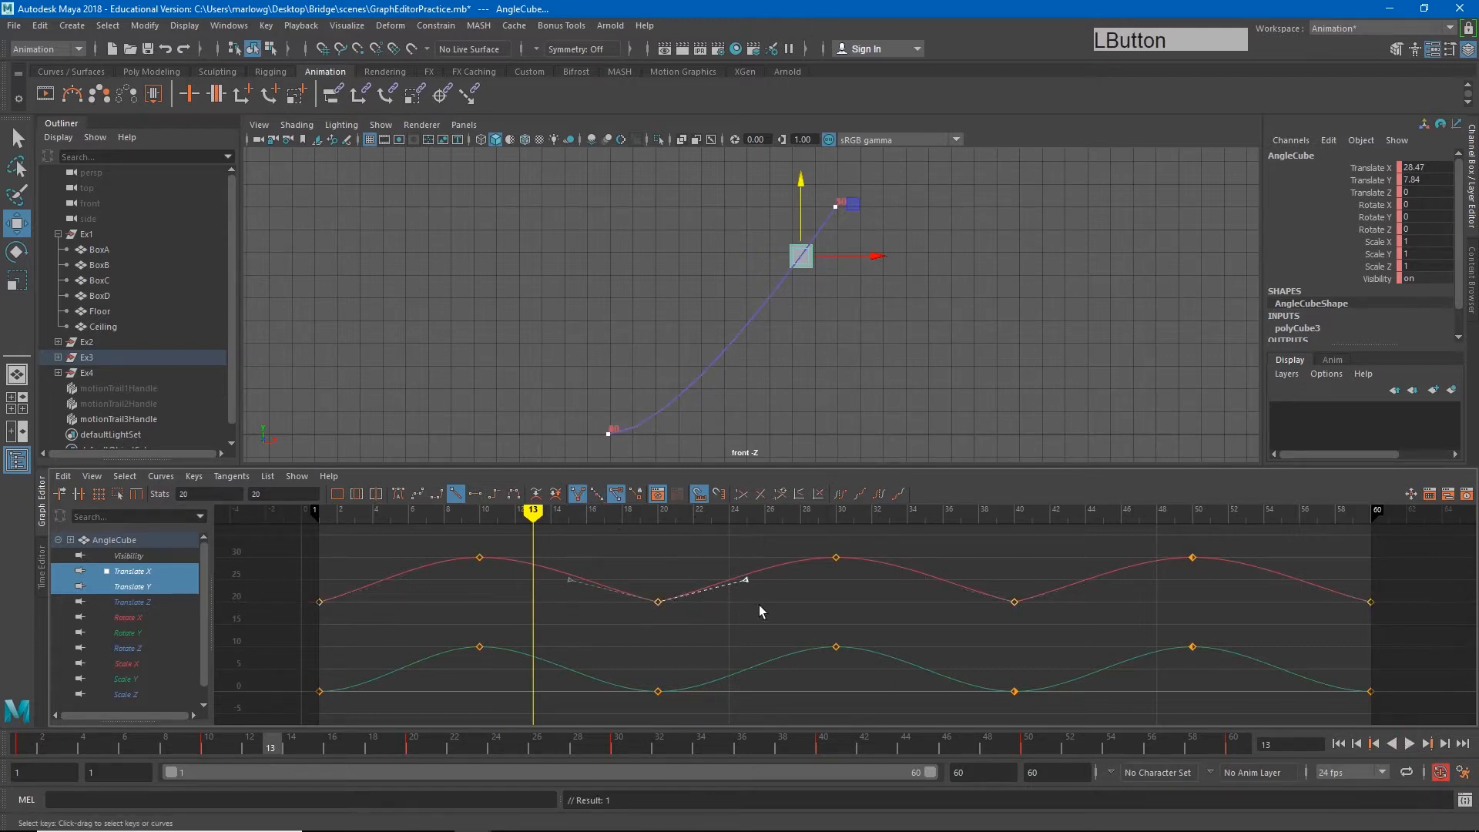
{"action": "middle_click_drag", "start_coordinate": [759, 604], "coordinate": [740, 580]}
{"action": "left_click", "coordinate": [567, 579]}
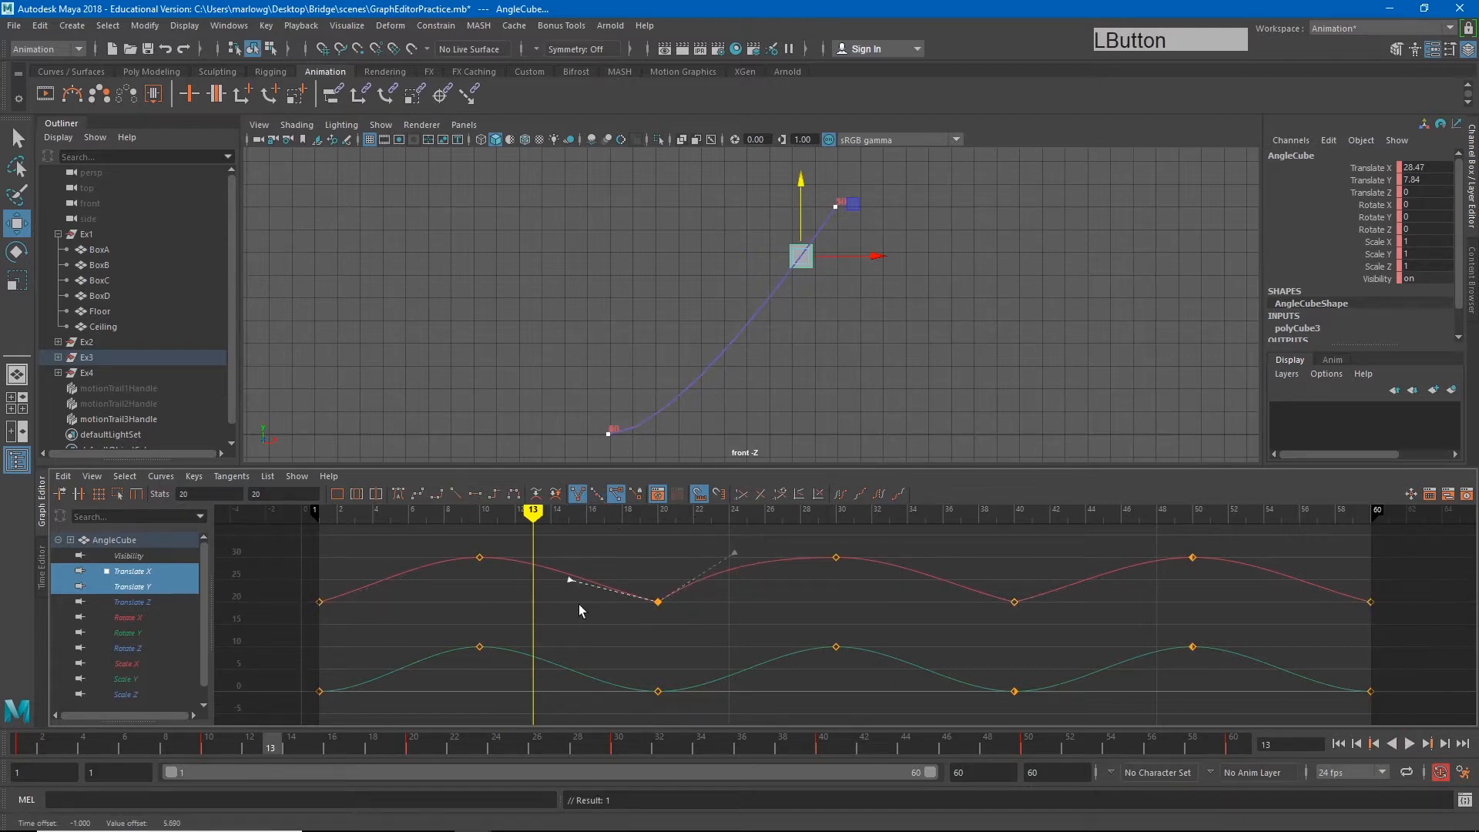
{"action": "middle_click_drag", "start_coordinate": [580, 604], "coordinate": [591, 568]}
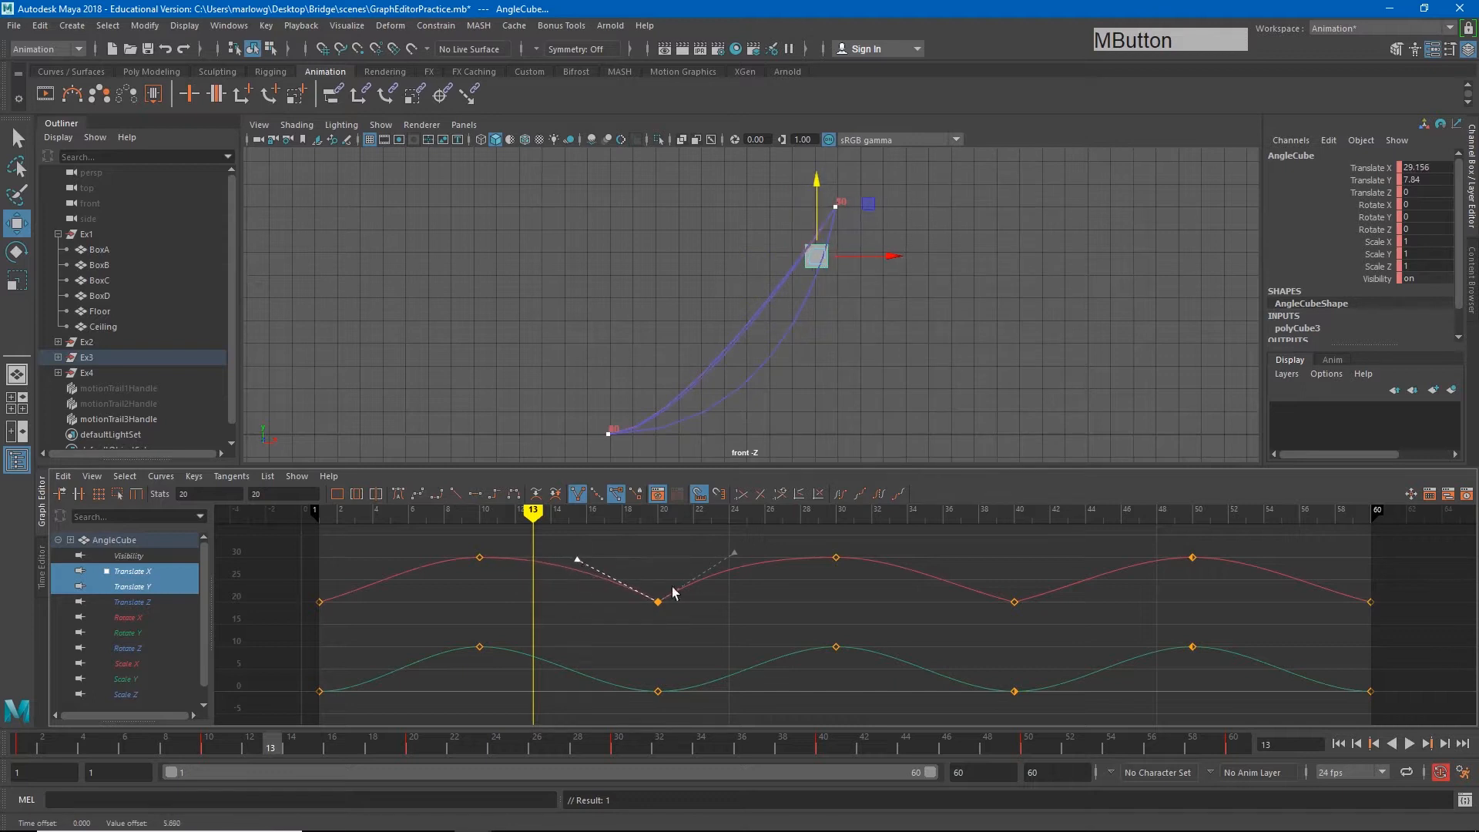
- Raise both tangent handles of the Translate X key at frame 40 to match the steep V at frame 20
{"action": "left_click_drag", "start_coordinate": [926, 567], "coordinate": [1063, 619]}
{"action": "left_click_drag", "start_coordinate": [970, 558], "coordinate": [920, 602]}
{"action": "middle_click_drag", "start_coordinate": [924, 608], "coordinate": [934, 588]}
{"action": "left_click_drag", "start_coordinate": [1037, 565], "coordinate": [1112, 598]}
{"action": "middle_click_drag", "start_coordinate": [1112, 597], "coordinate": [1090, 572]}
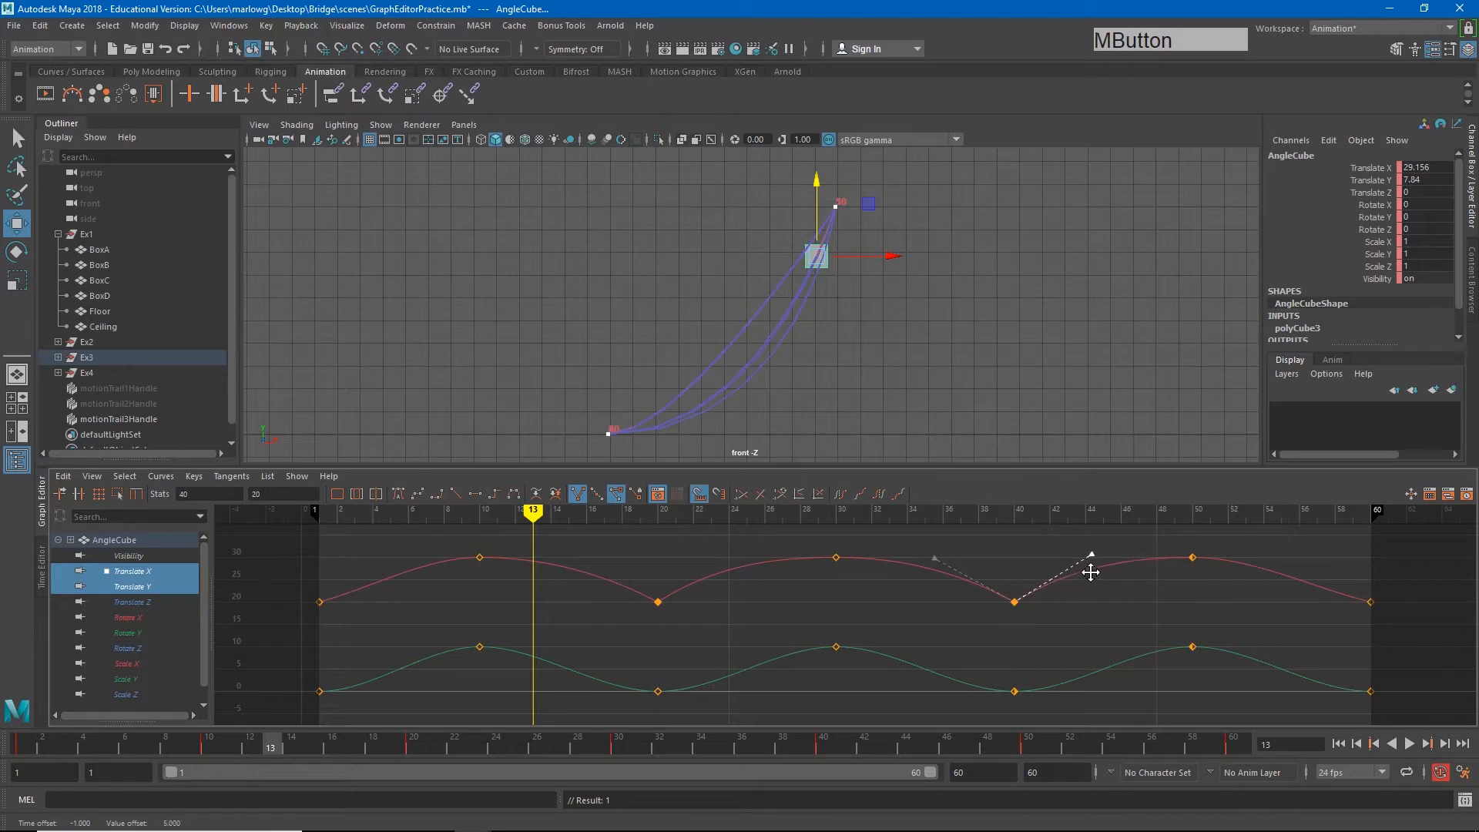
- Raise the incoming handle of the Translate X key at frame 60 and the outgoing handle of the key at frame 1
{"action": "left_click_drag", "start_coordinate": [1335, 564], "coordinate": [1390, 618]}
{"action": "middle_click_drag", "start_coordinate": [1278, 609], "coordinate": [1291, 585]}
{"action": "left_click_drag", "start_coordinate": [286, 575], "coordinate": [341, 620]}
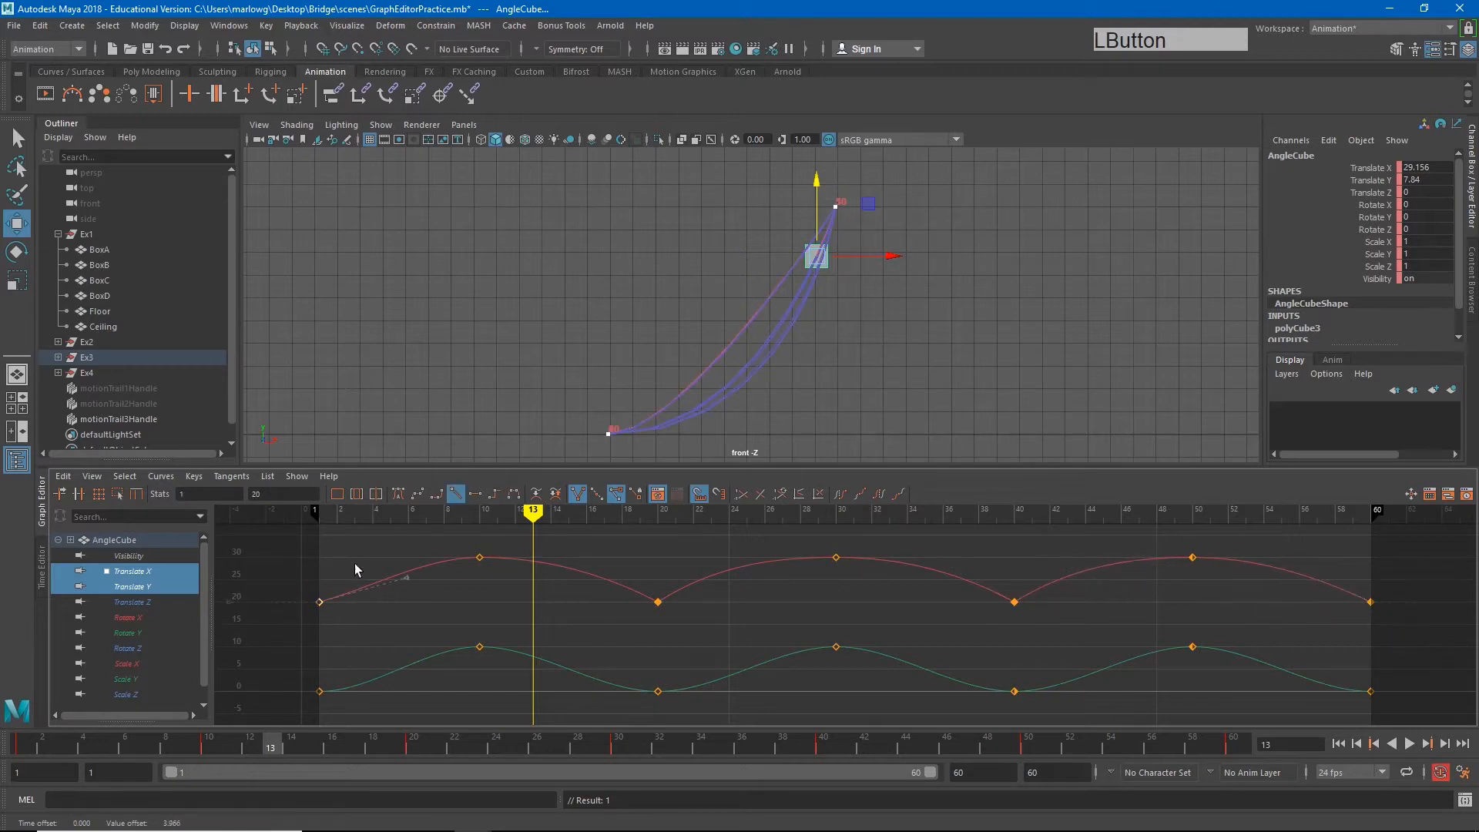
{"action": "middle_click_drag", "start_coordinate": [409, 610], "coordinate": [394, 577]}
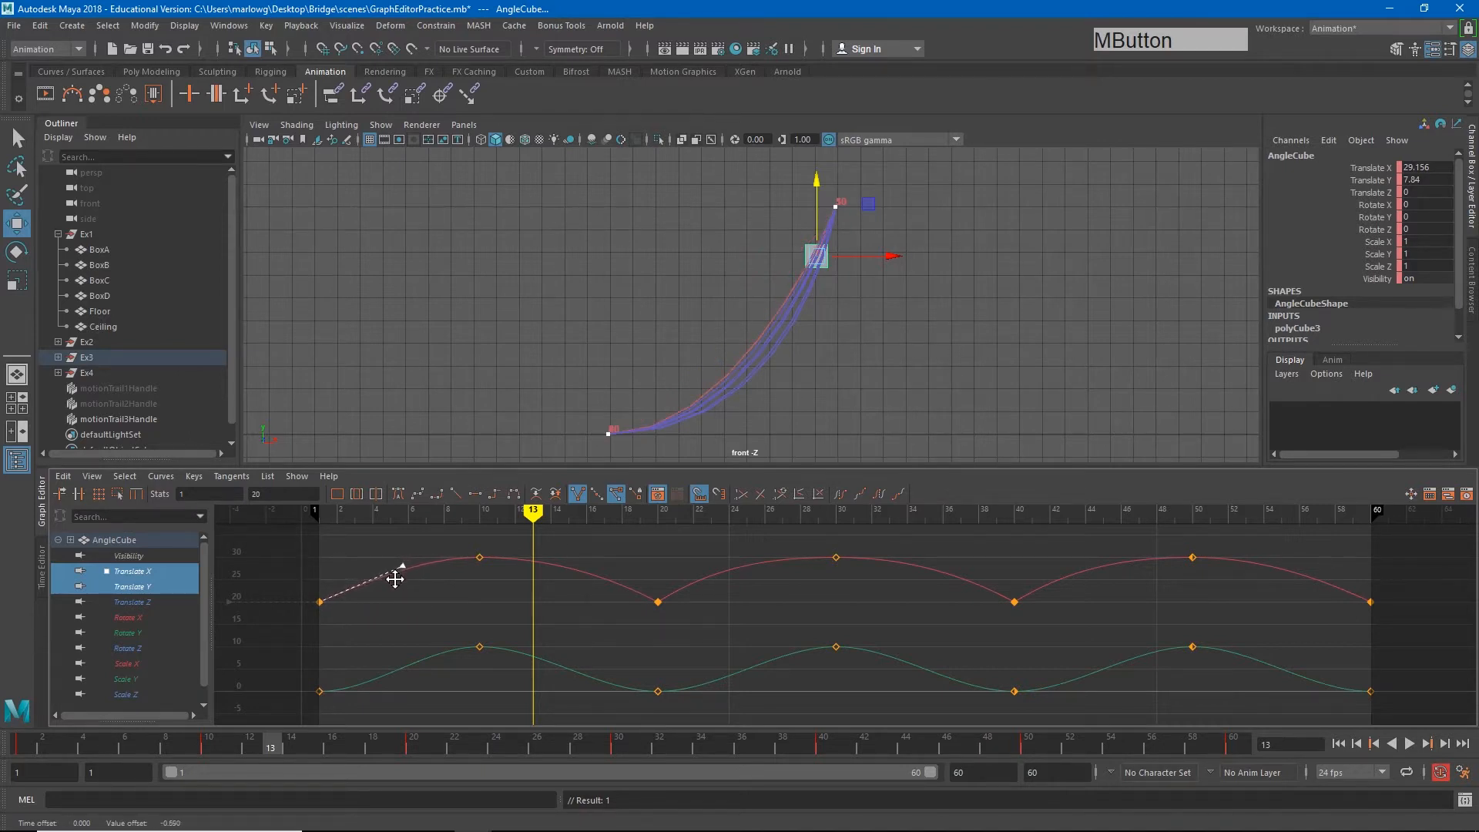
- Play back the animation and scrub between frames 1 and 2 to examine how the cube starts along the curved trail
{"action": "left_click", "coordinate": [1409, 743]}
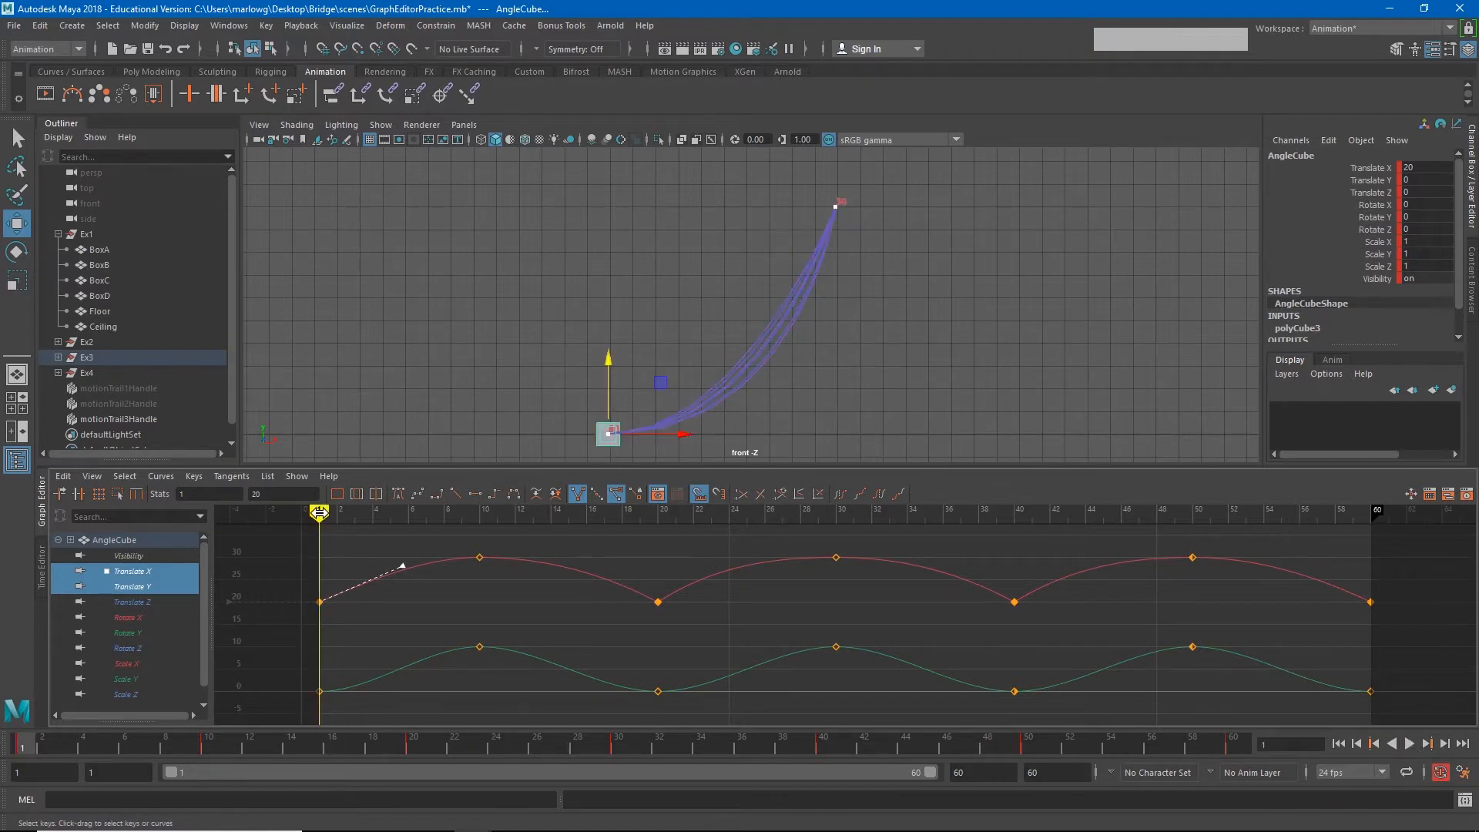
{"action": "left_click", "coordinate": [1408, 743]}
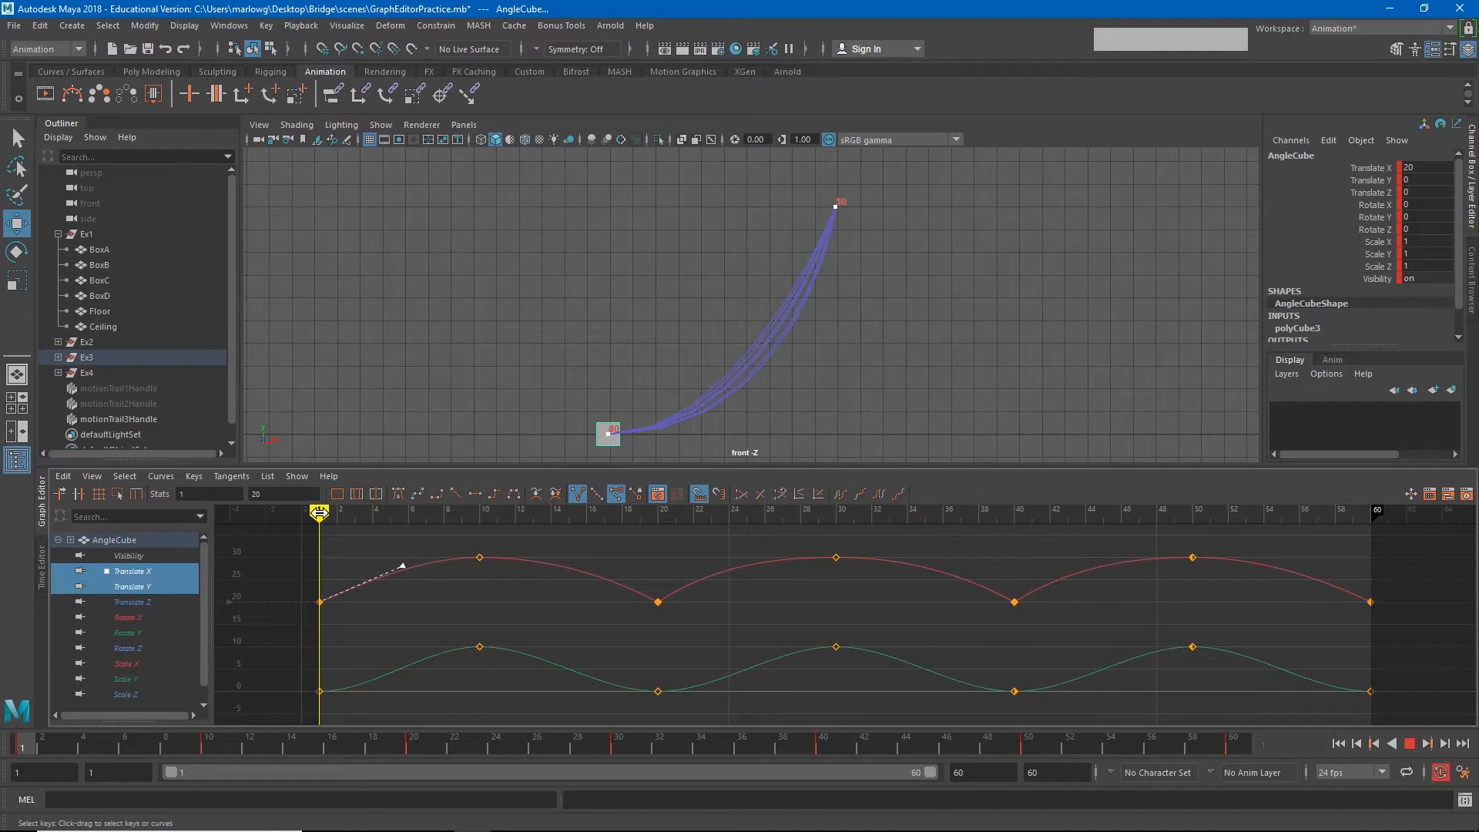
{"action": "mouse_move", "coordinate": [320, 512]}
{"action": "left_mouse_down"}
{"action": "mouse_move", "coordinate": [336, 511]}
{"action": "mouse_move", "coordinate": [323, 518]}
{"action": "left_mouse_up"}
{"action": "left_click_drag", "start_coordinate": [323, 518], "coordinate": [333, 517]}
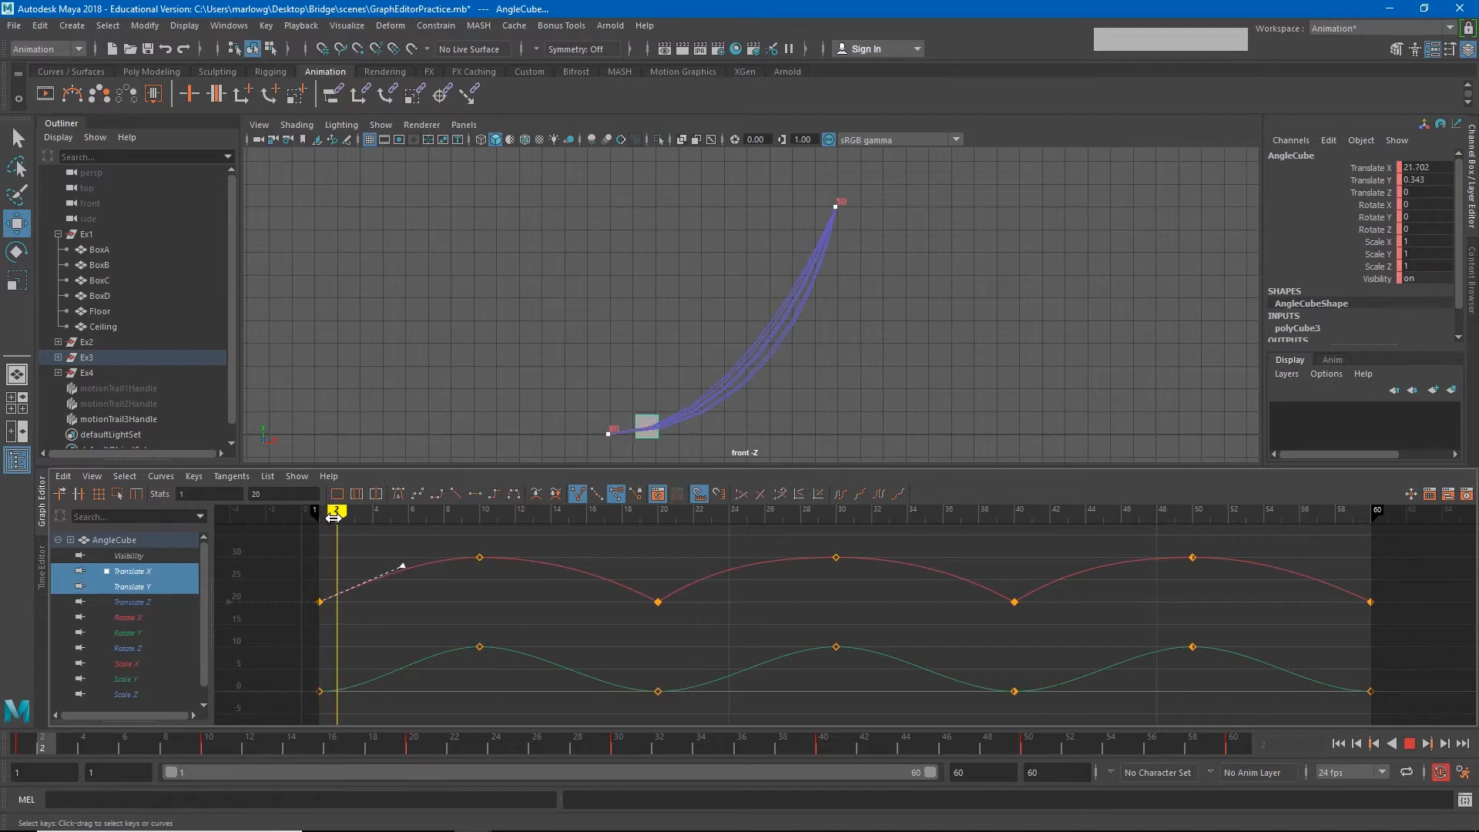
{"action": "left_click_drag", "start_coordinate": [334, 517], "coordinate": [333, 517]}
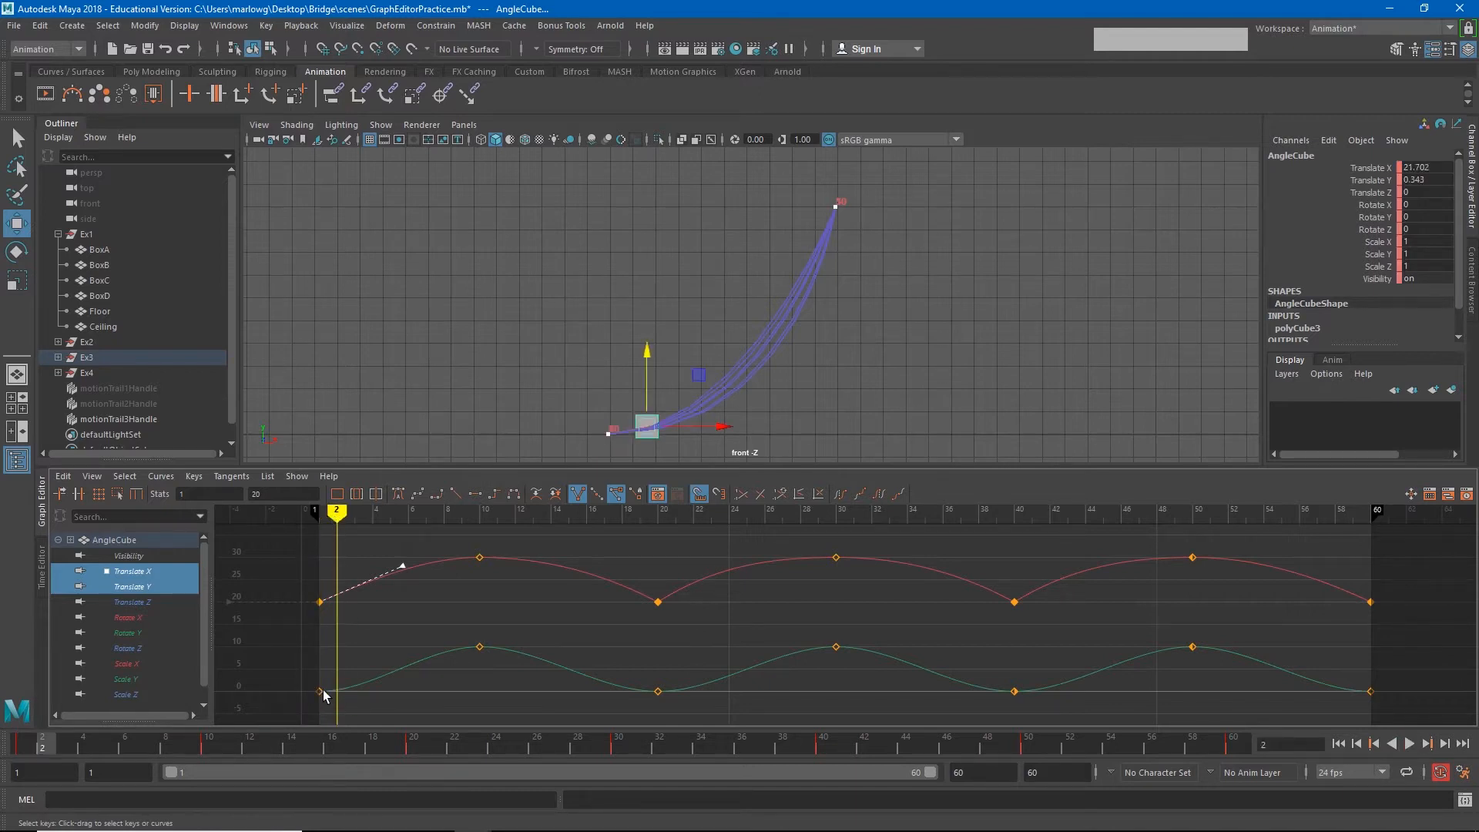
- Try linear tangents on the Translate Y key at frame 1, undo the change, and clear the key selection
{"action": "left_click", "coordinate": [321, 692]}
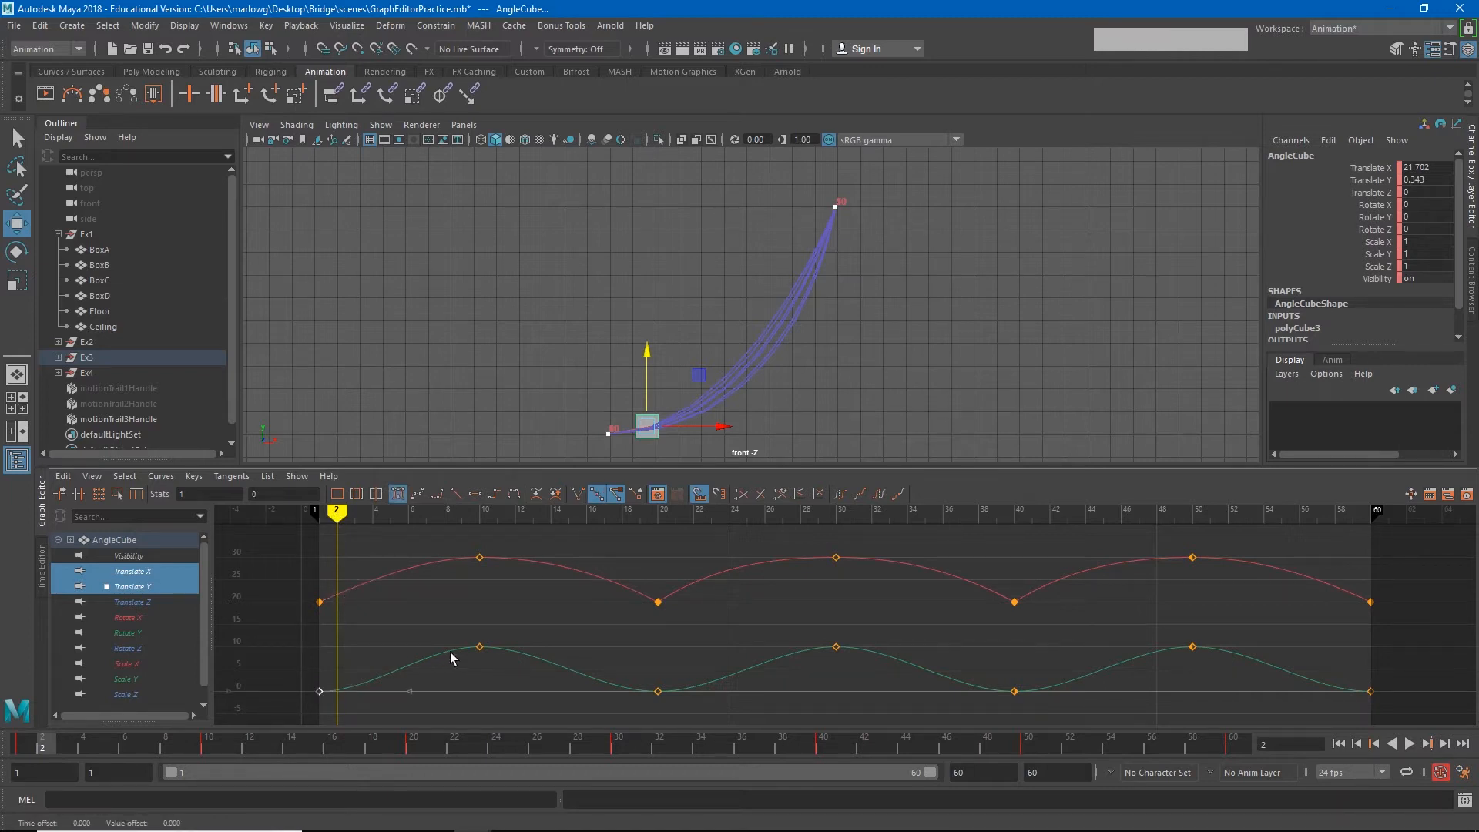
{"action": "key", "text": "ctrl+z"}
{"action": "left_click", "coordinate": [395, 598]}
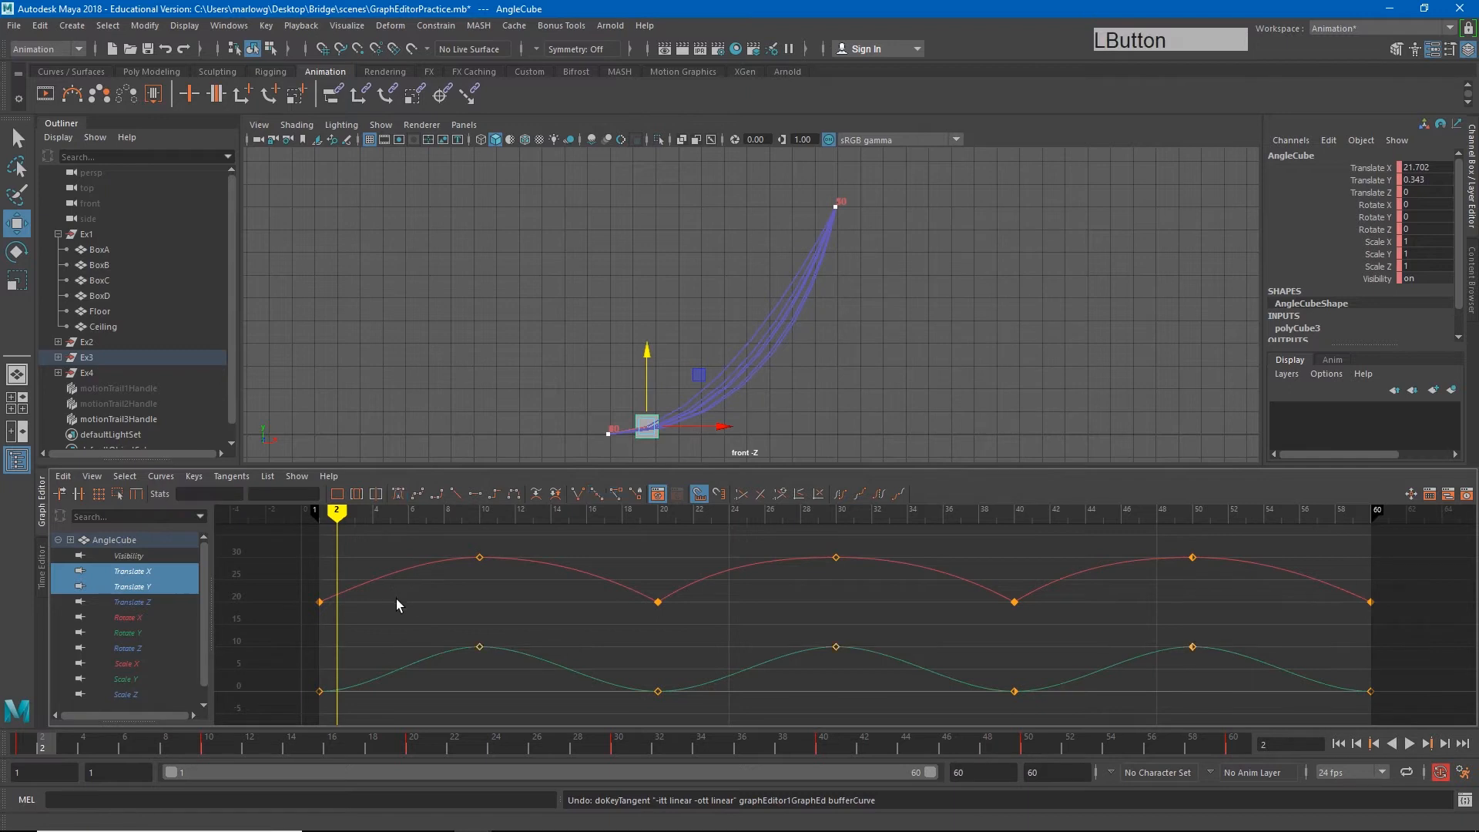
- Set linear tangents on the Translate Y peak keys at frames 10, 30 and 50 and play back the animation
{"action": "left_click_drag", "start_coordinate": [409, 610], "coordinate": [1274, 664]}
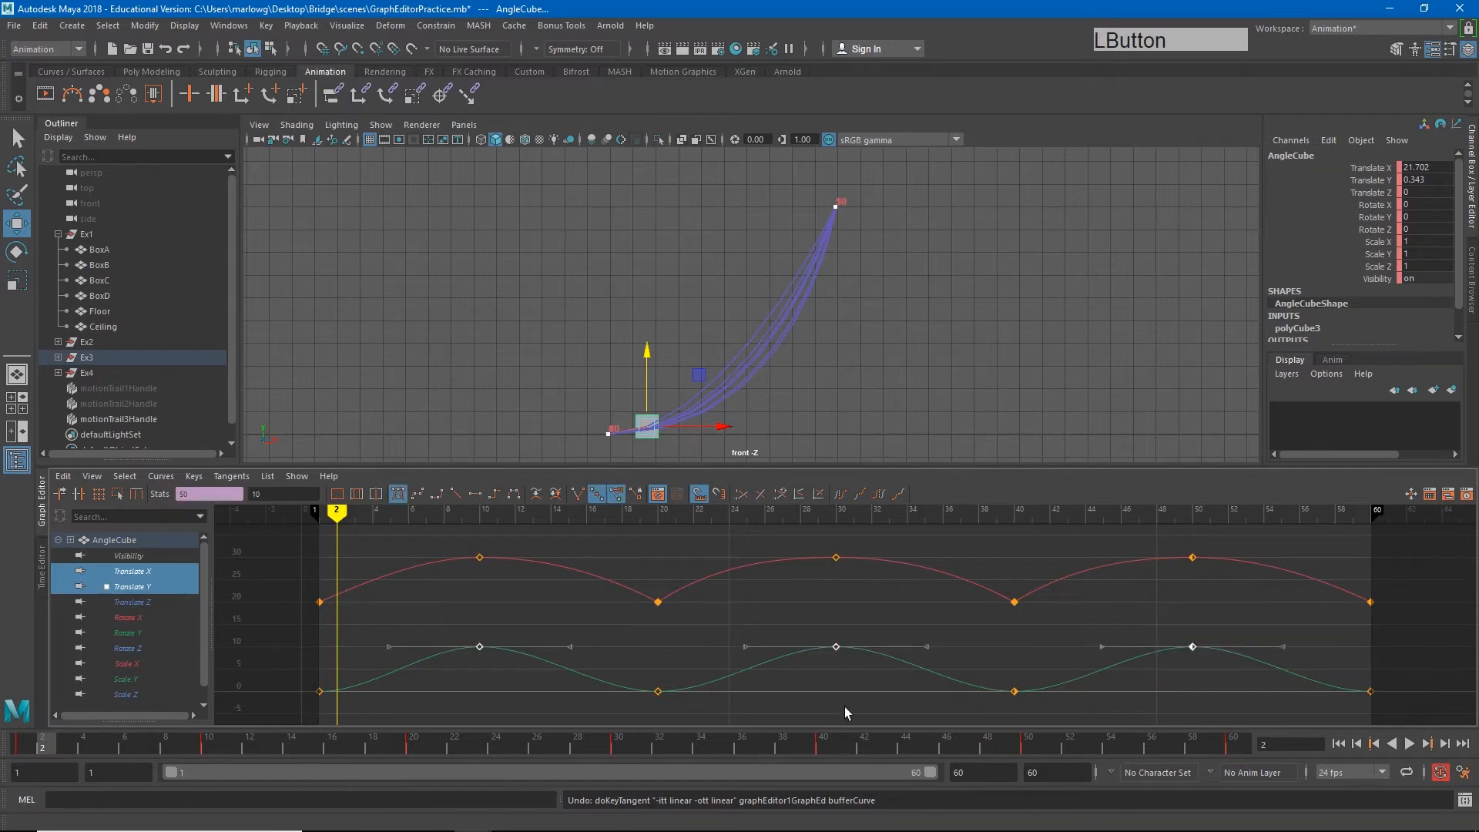
{"action": "left_click", "coordinate": [455, 494]}
{"action": "left_click", "coordinate": [1409, 744]}
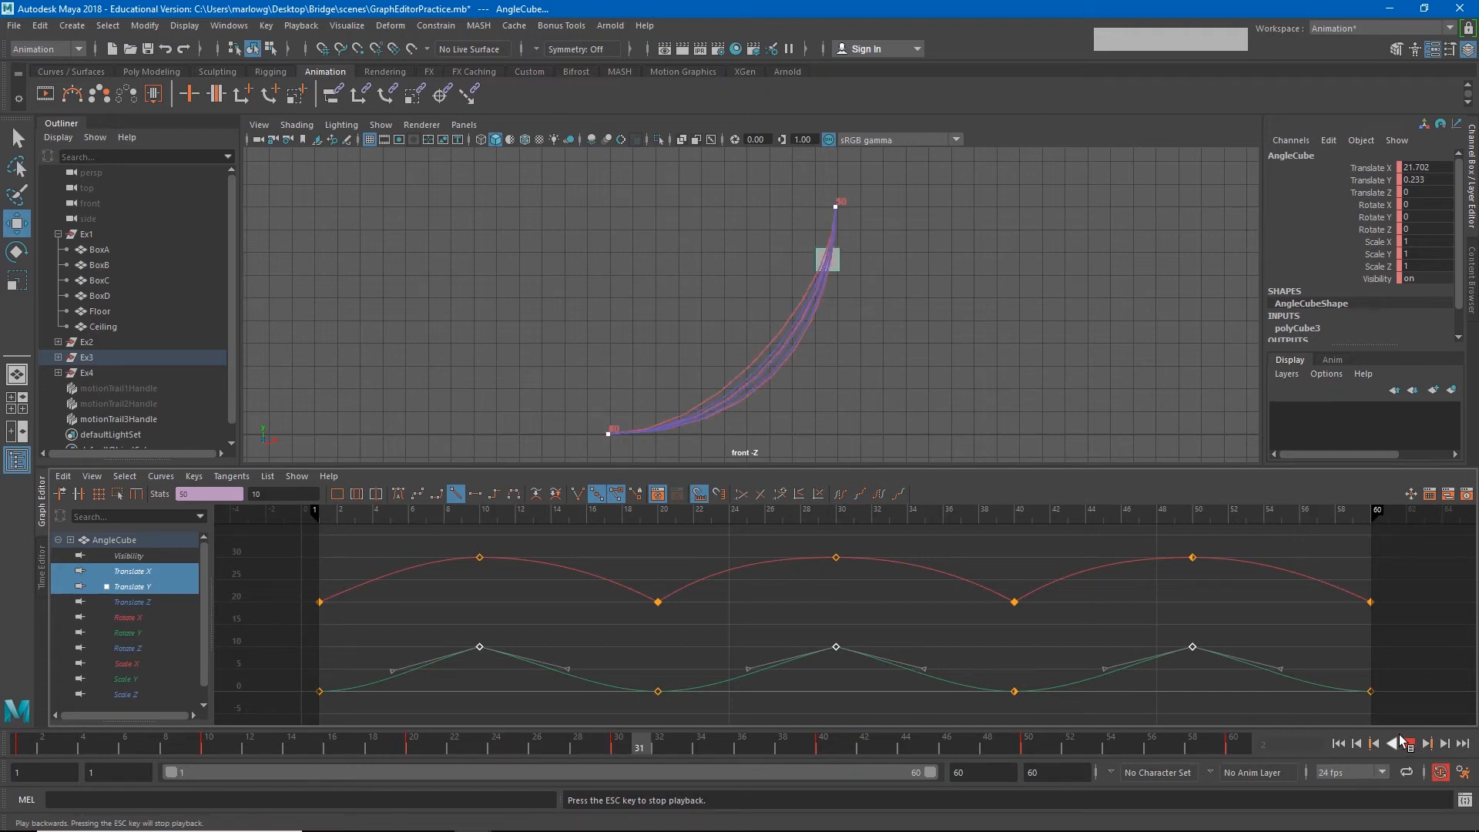
{"action": "left_click", "coordinate": [1410, 744]}
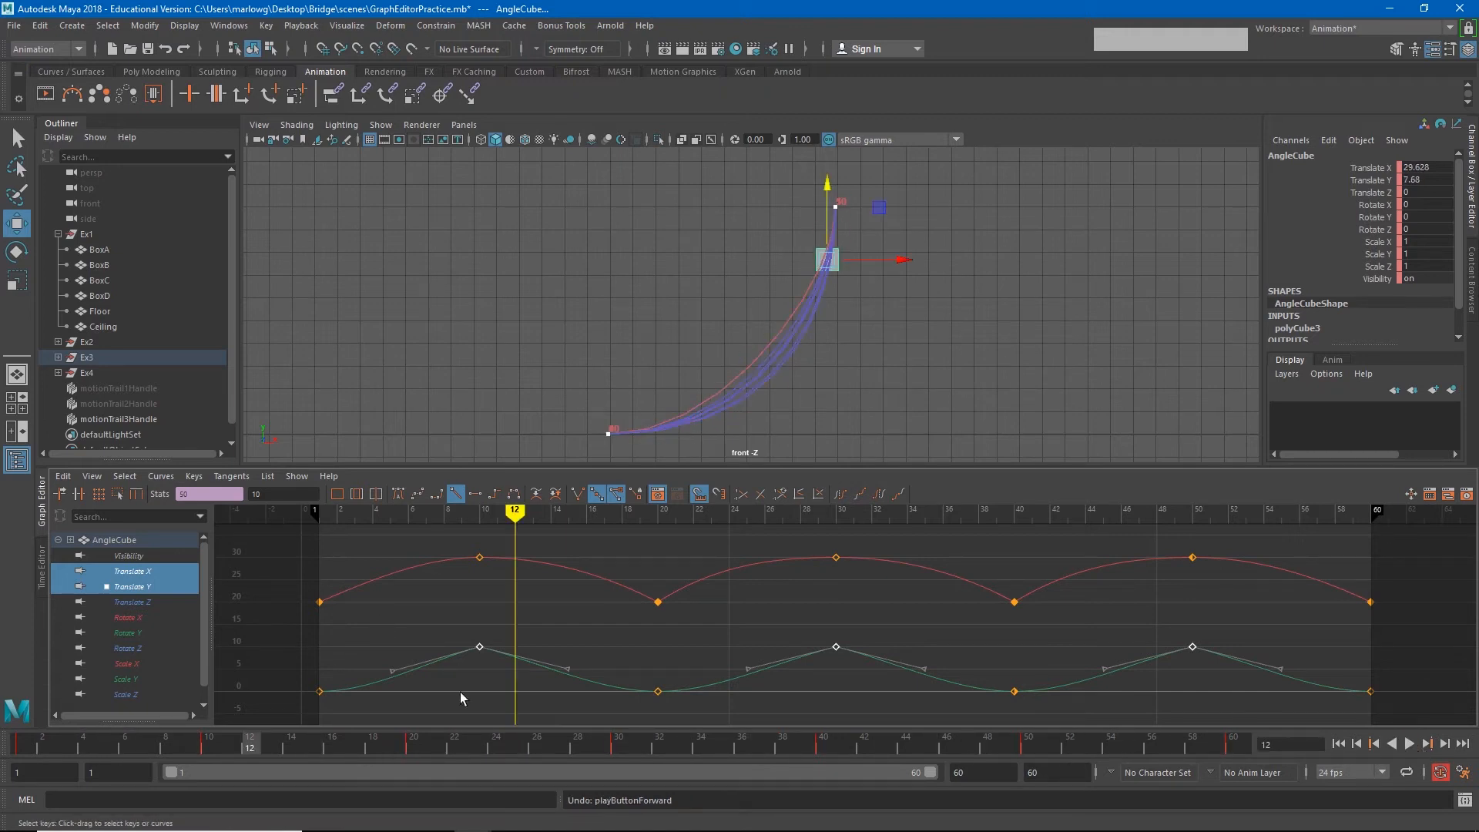
- Reset all Translate X and Translate Y keys to auto tangents and clear the key selection
{"action": "left_click_drag", "start_coordinate": [259, 543], "coordinate": [1398, 724]}
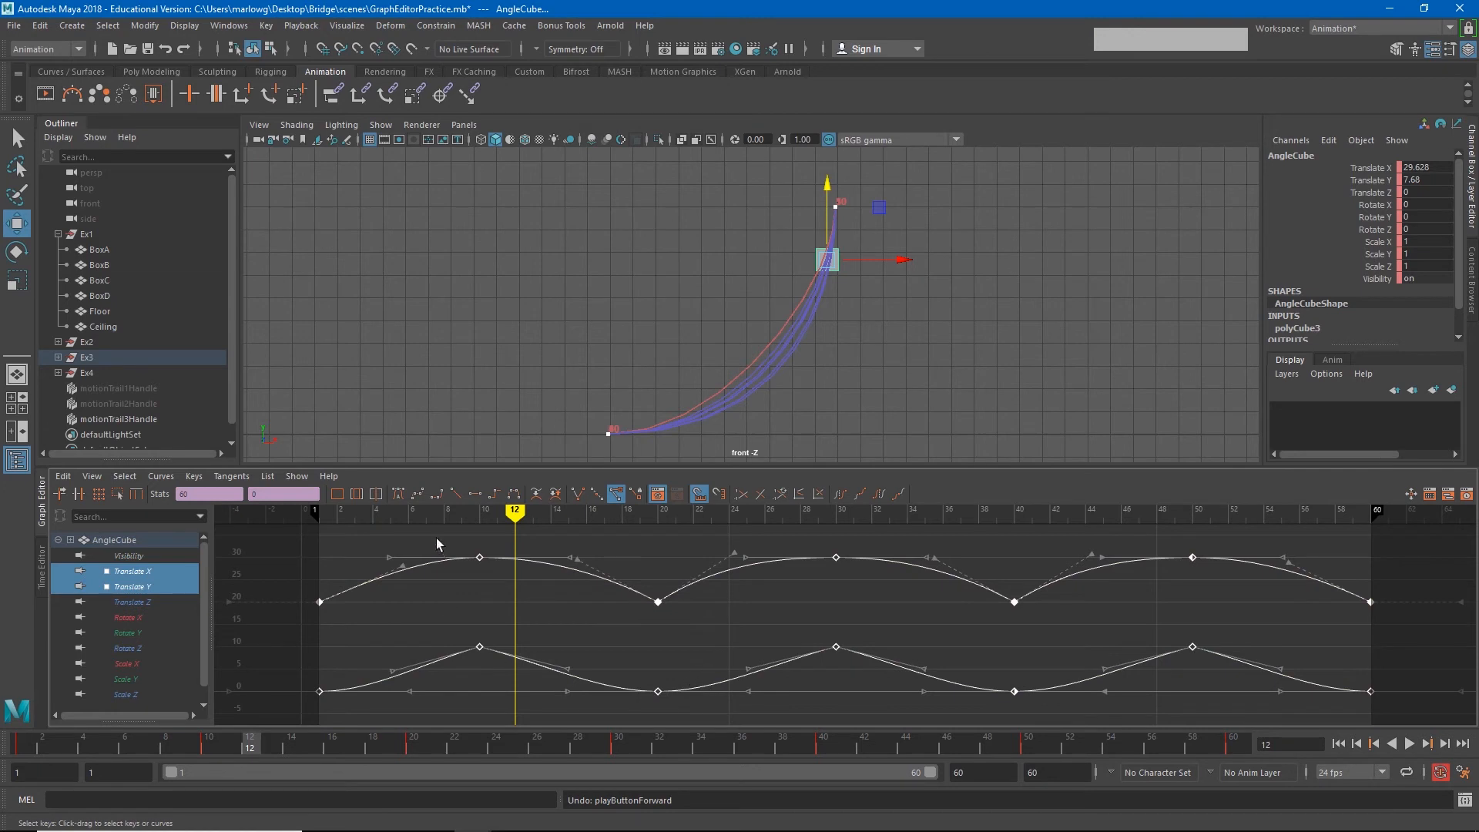
{"action": "left_click", "coordinate": [397, 495]}
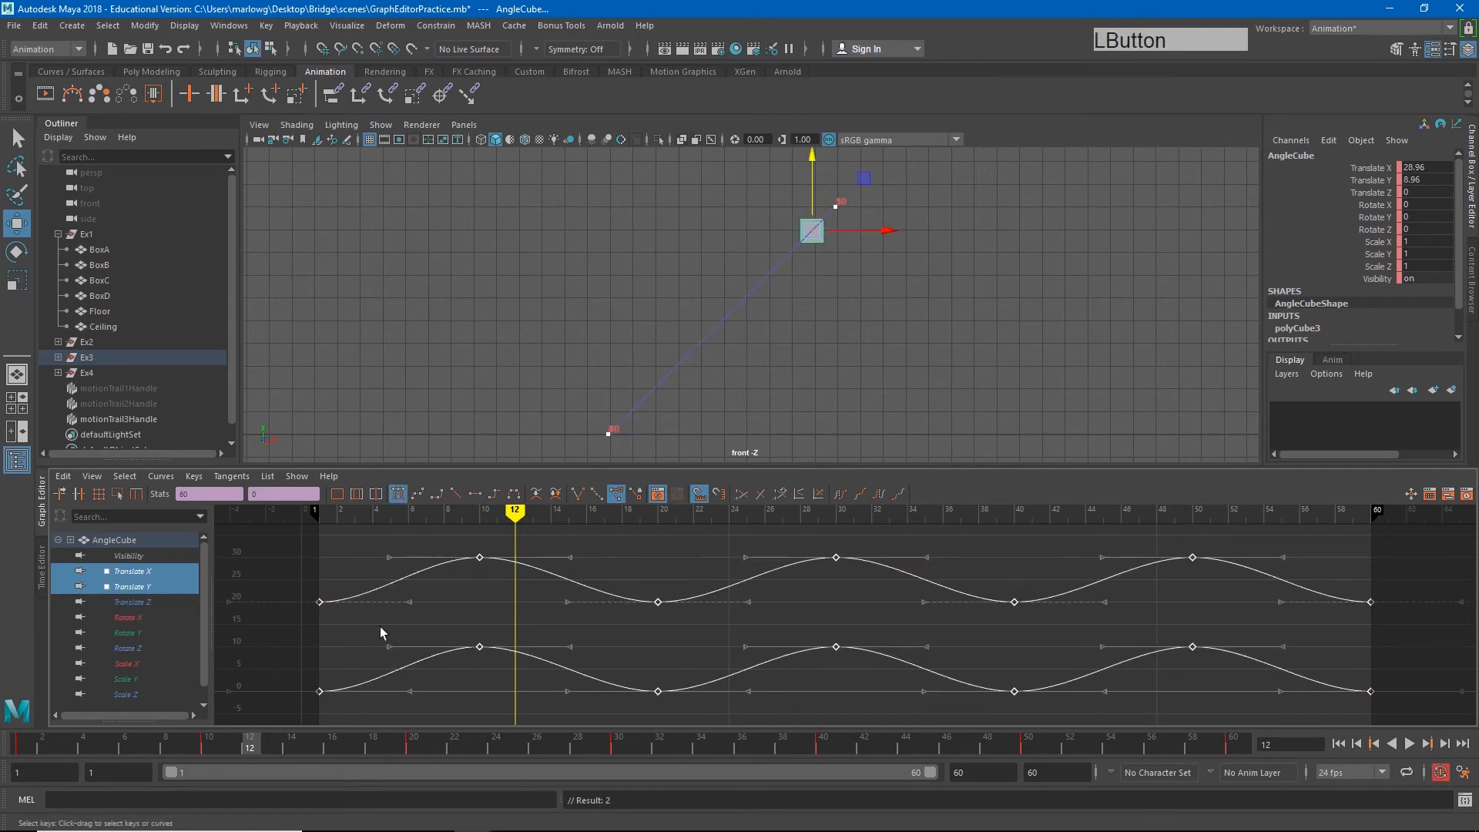
{"action": "left_click", "coordinate": [464, 613]}
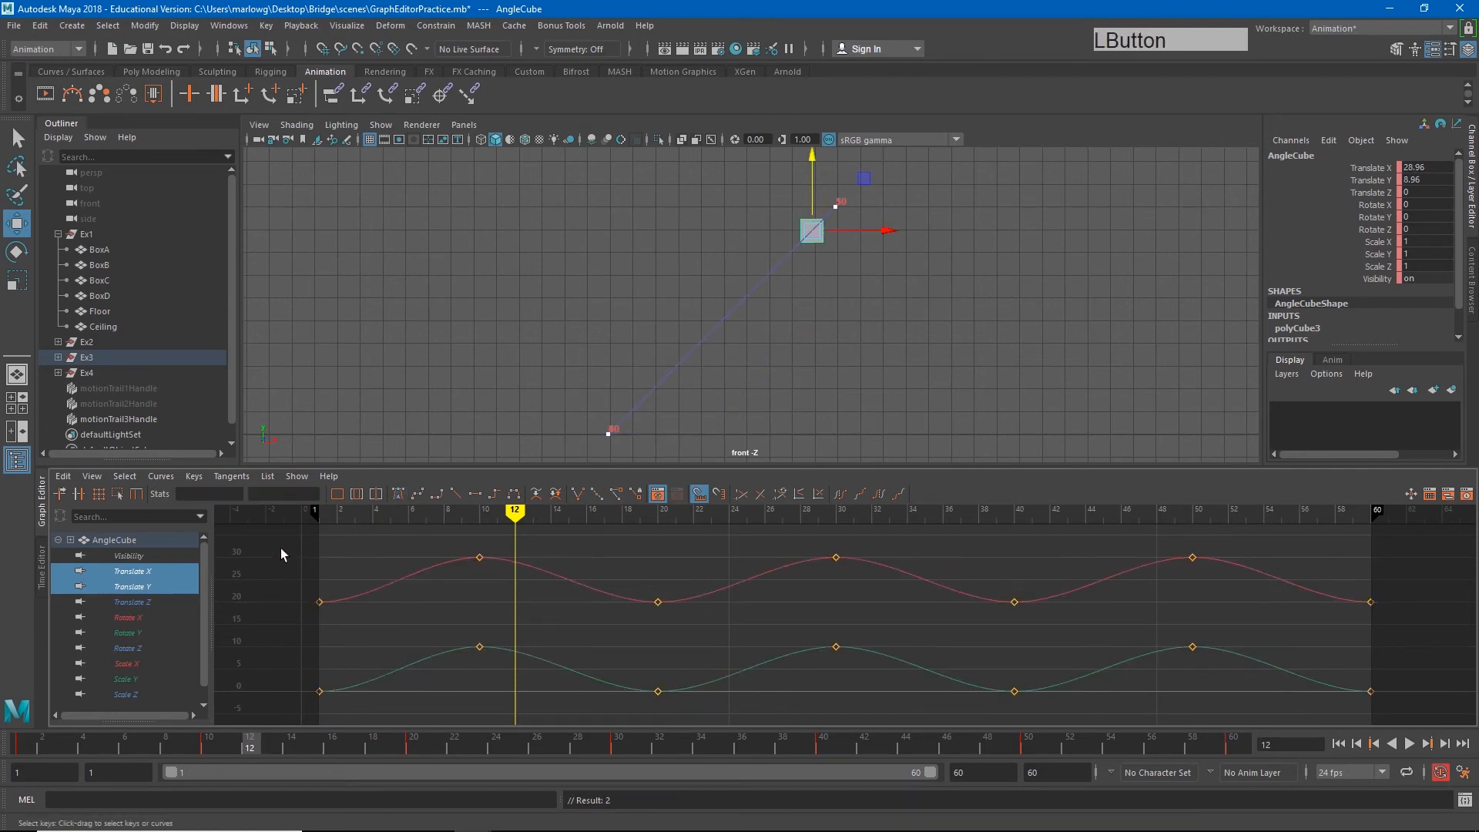
- Set linear tangents on all Translate X keys and play back the animation to check the motion trail
{"action": "left_click_drag", "start_coordinate": [280, 548], "coordinate": [1384, 626]}
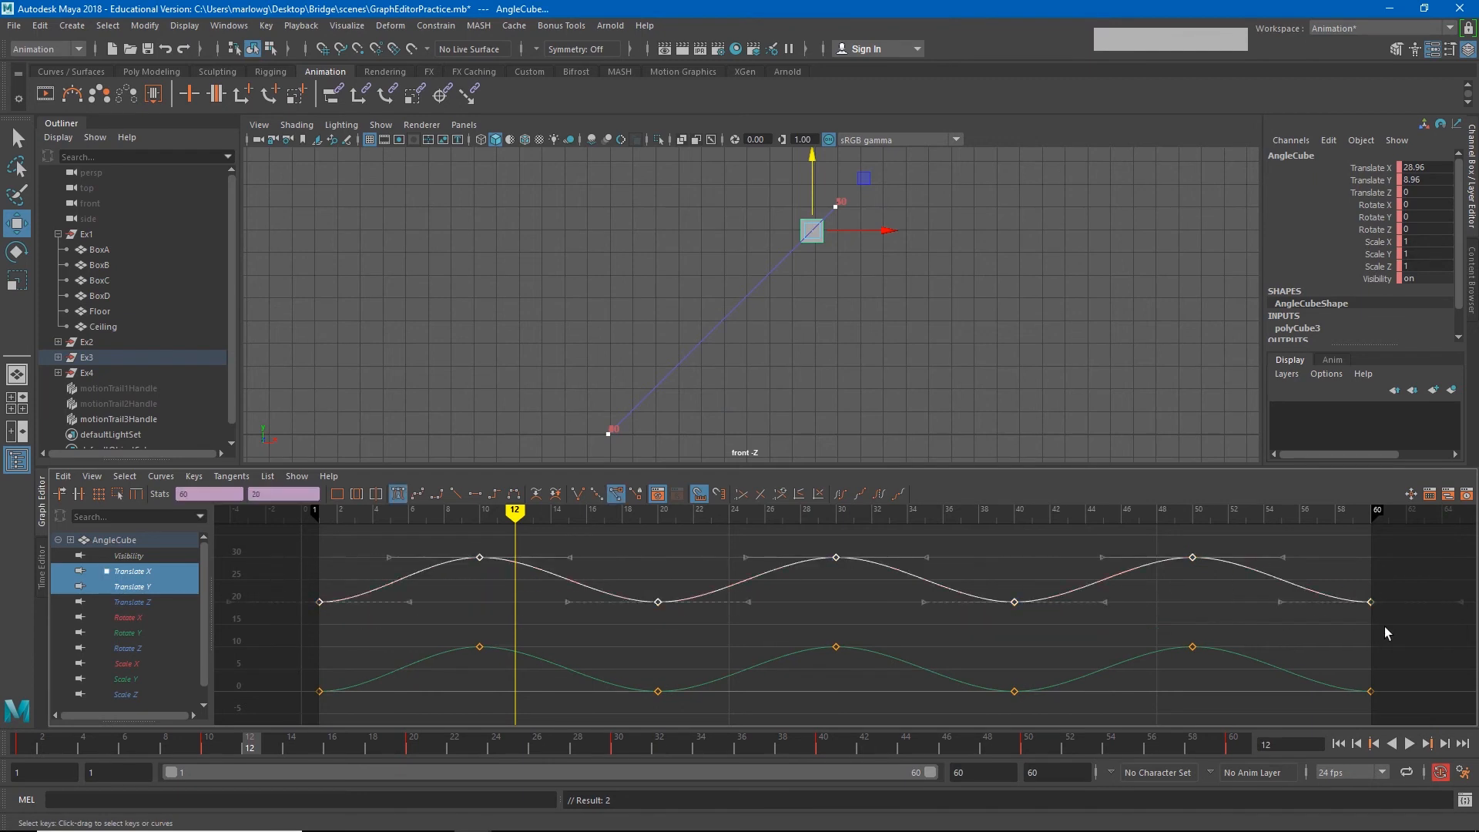
{"action": "left_click", "coordinate": [455, 494]}
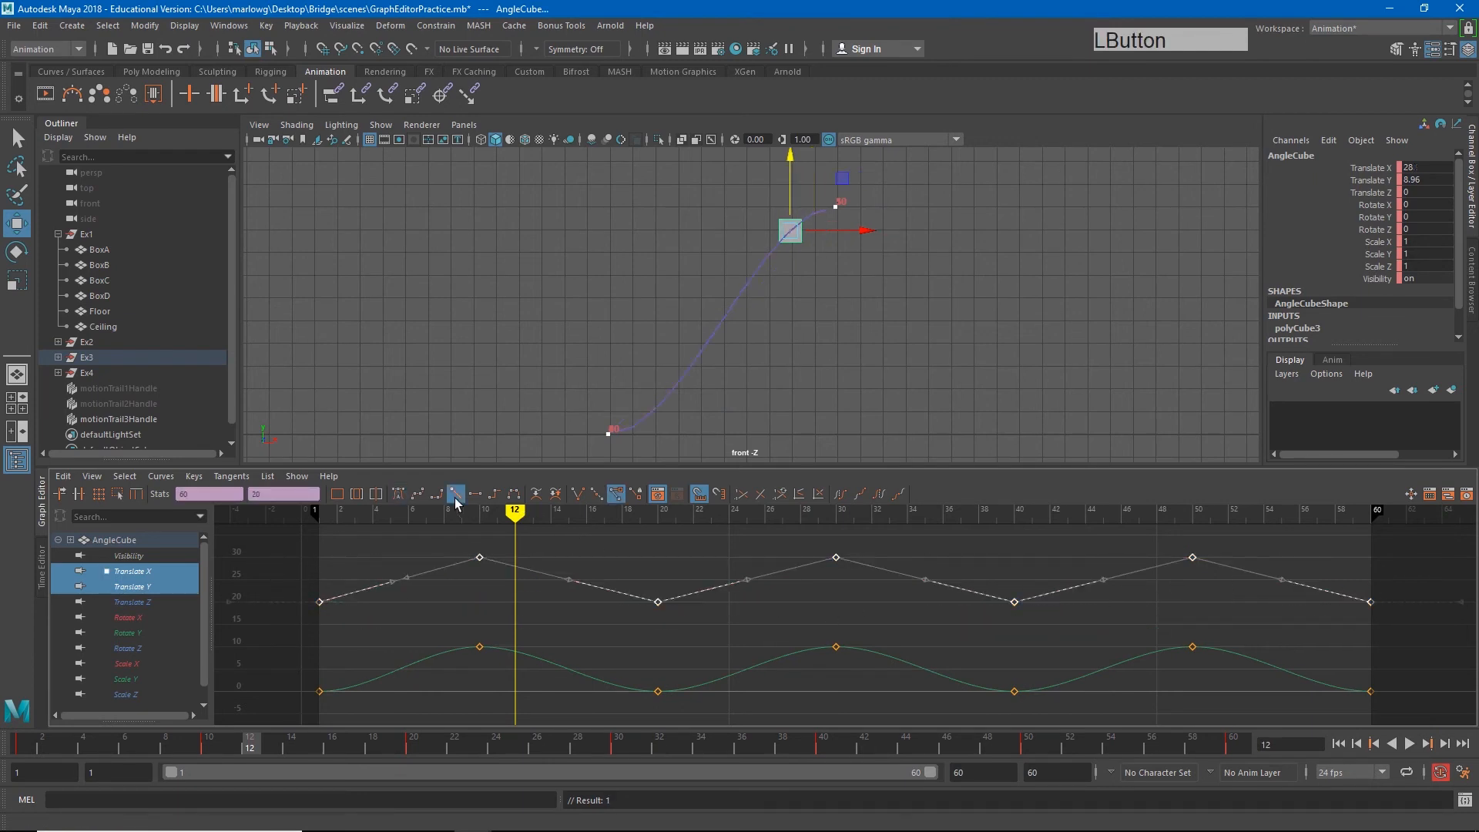
{"action": "left_click", "coordinate": [1407, 742]}
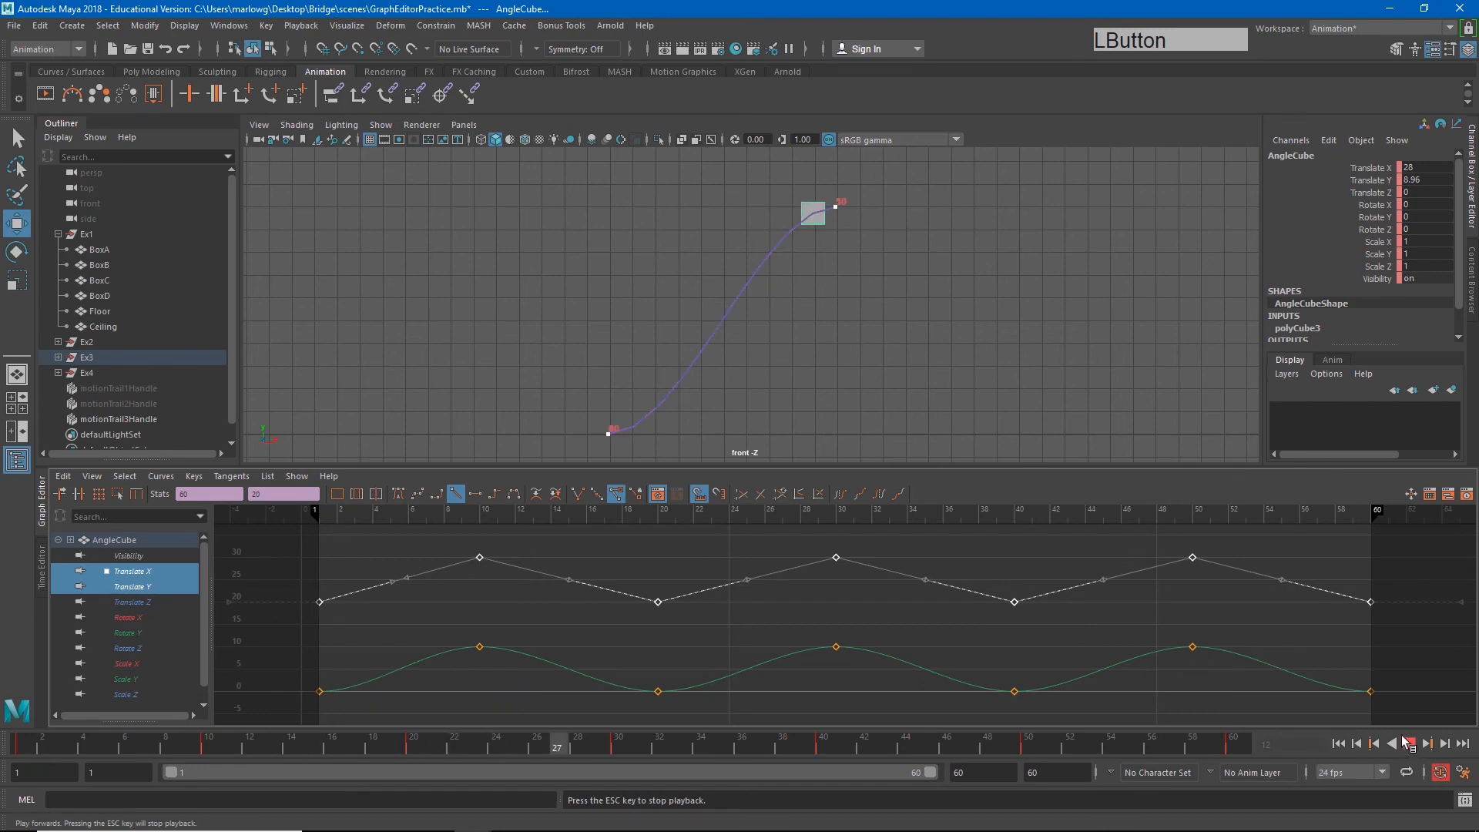